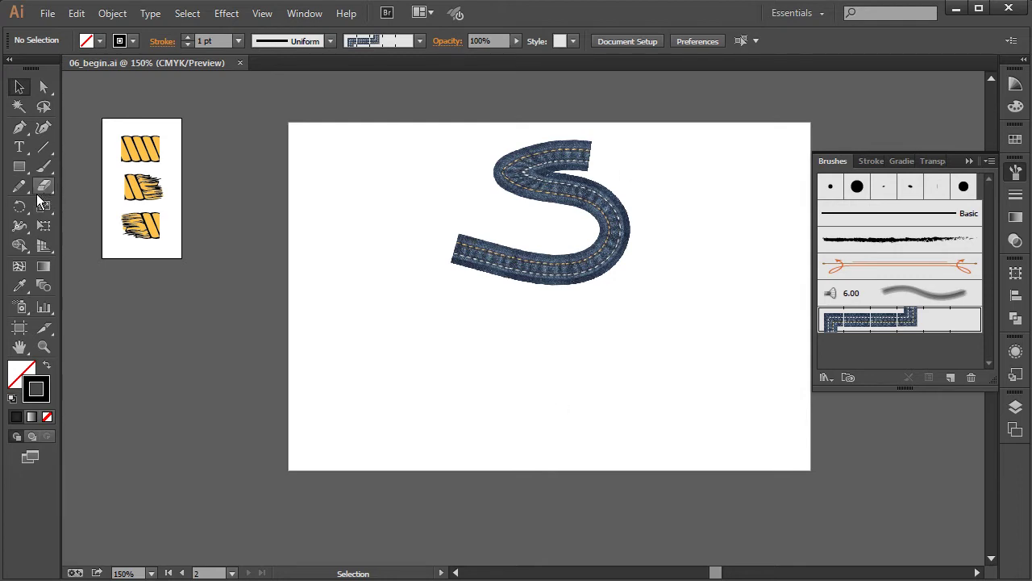
- Switch to the Rectangle tool
left_click(25, 168)
- Draw a rectangle below the S curve, give it the denim brush, and select both shapes
mouse_move(351, 296)
left_mouse_down()
mouse_move(401, 381)
mouse_move(514, 388)
left_mouse_up()
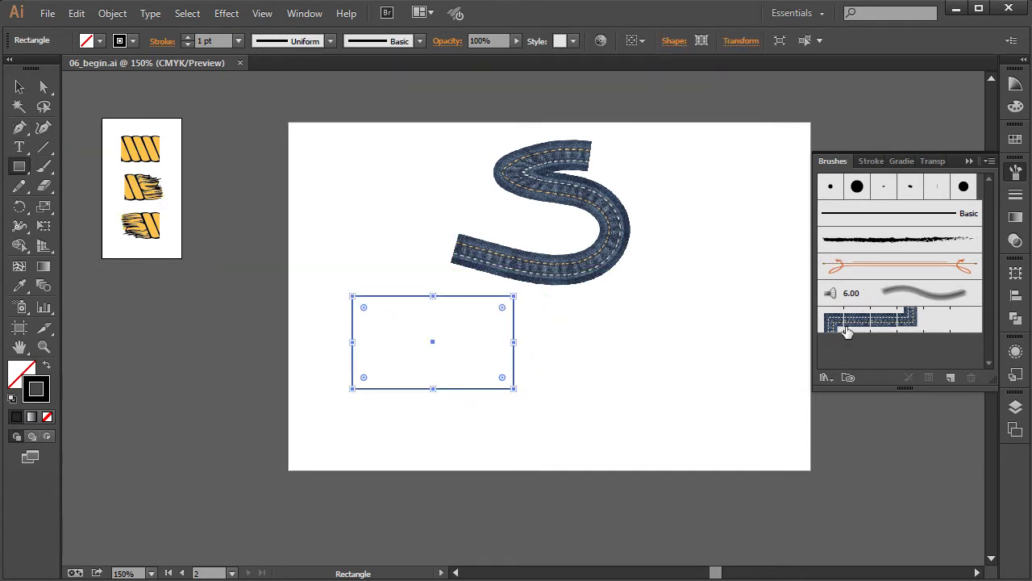
left_click(903, 325)
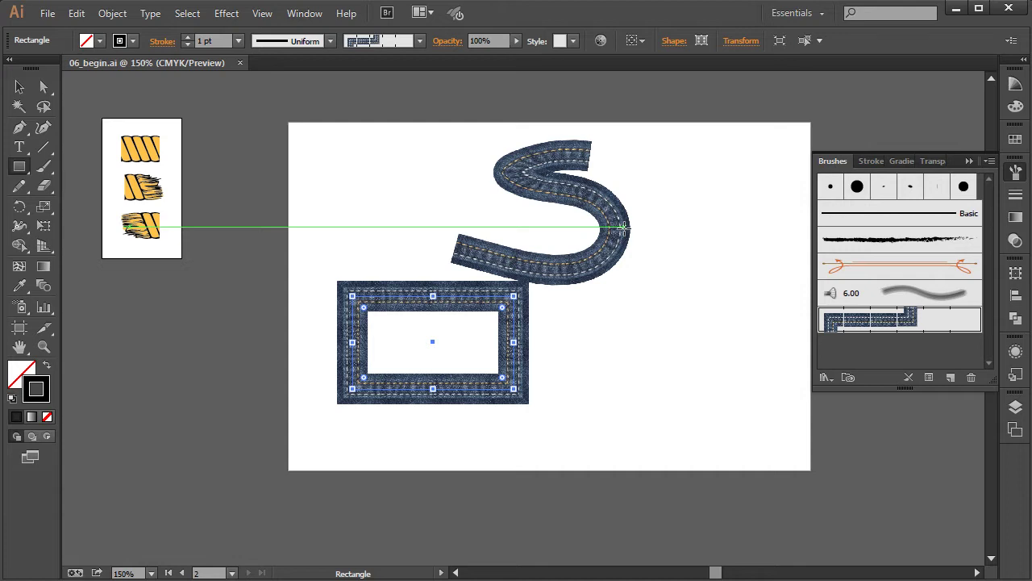
left_click(20, 87)
left_click_drag(310, 141, 646, 432)
- Delete the S curve and rectangle, then switch to the Ellipse tool
key("Delete")
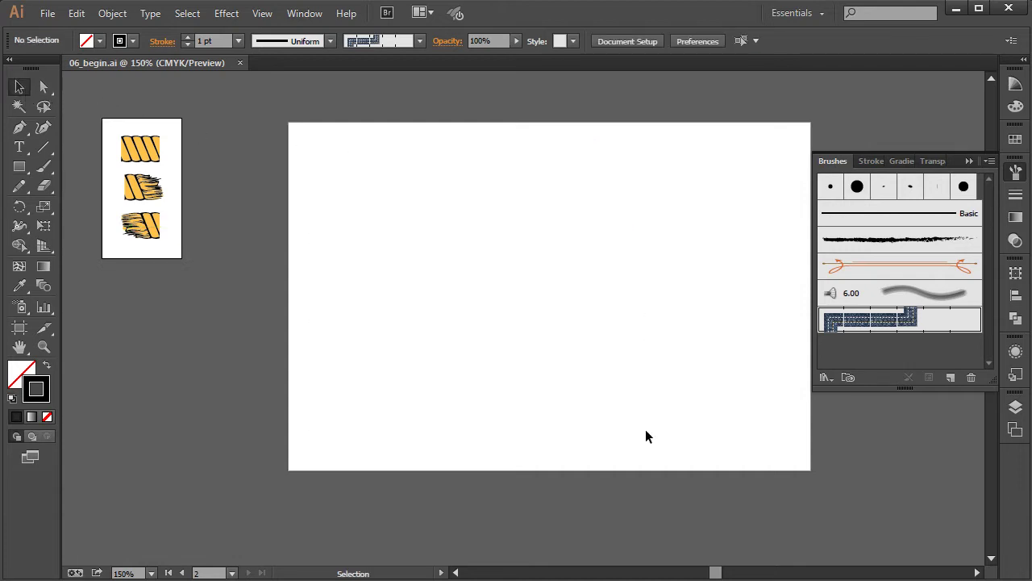
left_click(19, 166)
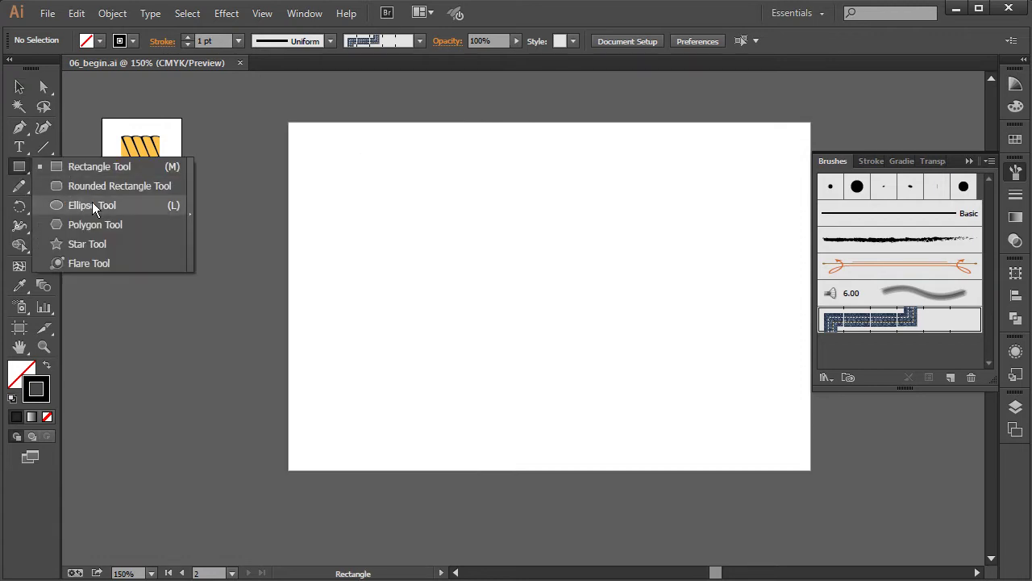
left_click(92, 205)
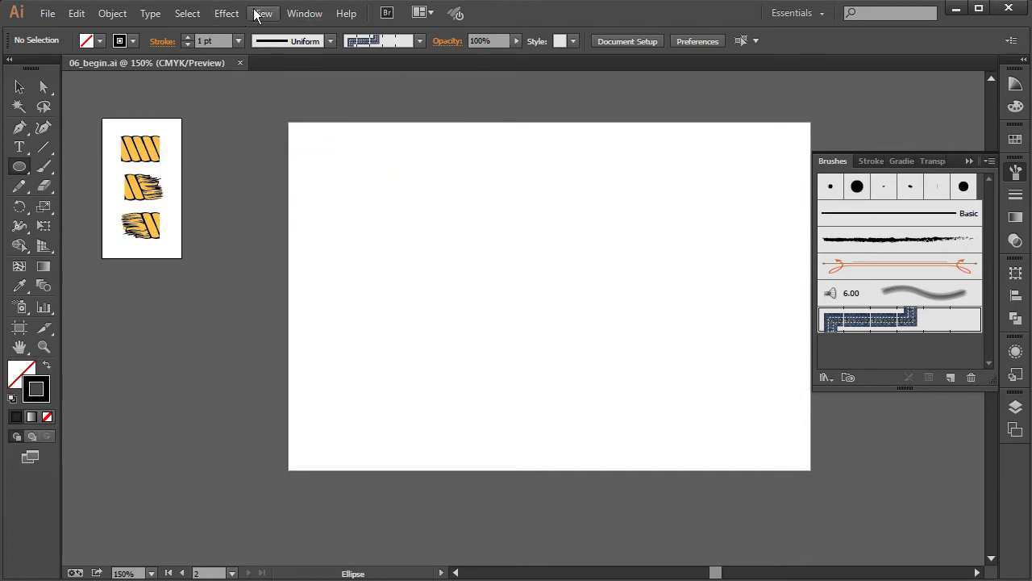
left_click(305, 14)
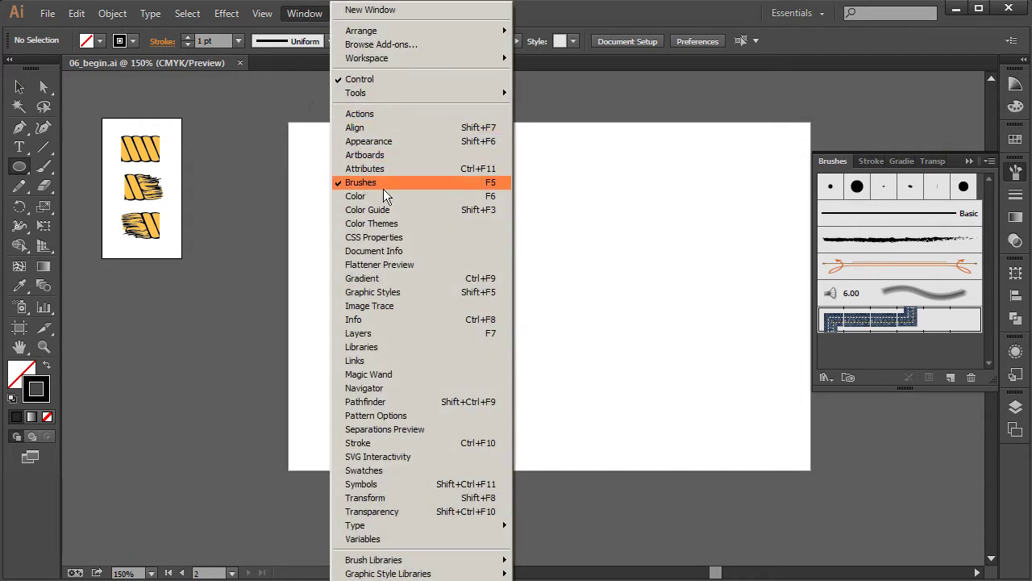
left_click(602, 186)
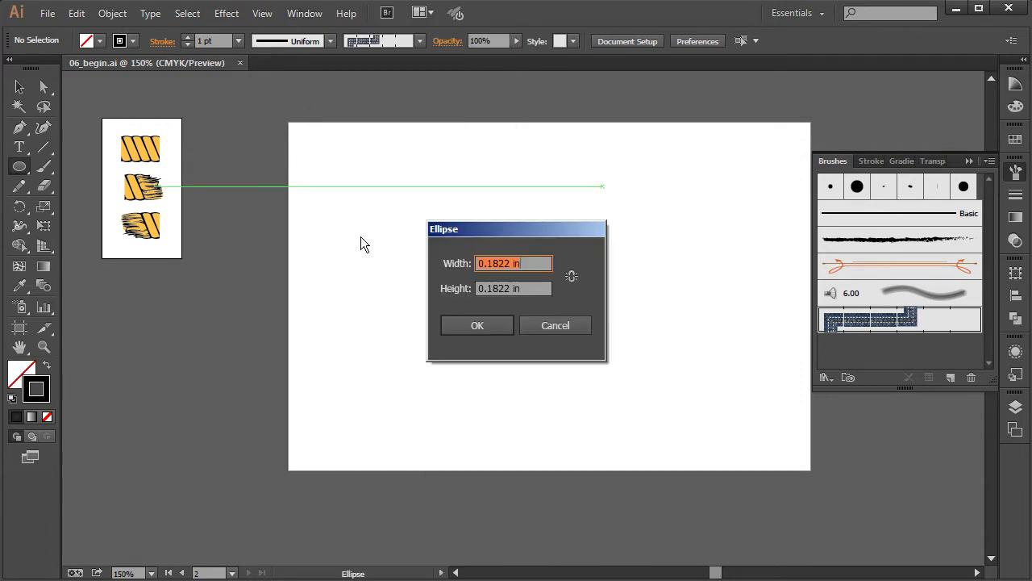
left_click(558, 325)
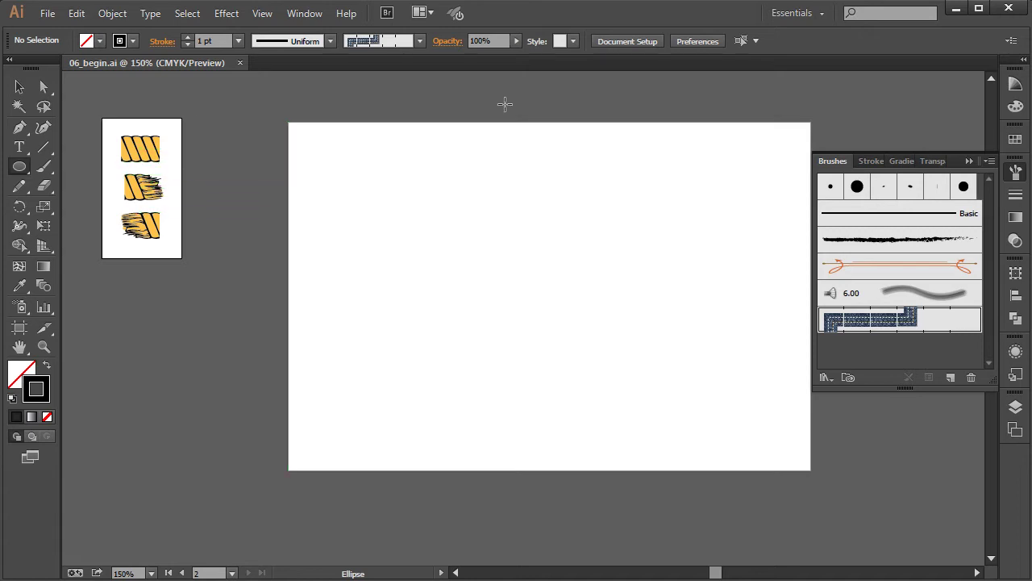
- Set the stroke to None and the fill to red, then draw a small circle at top-left
left_click(37, 377)
left_click(46, 416)
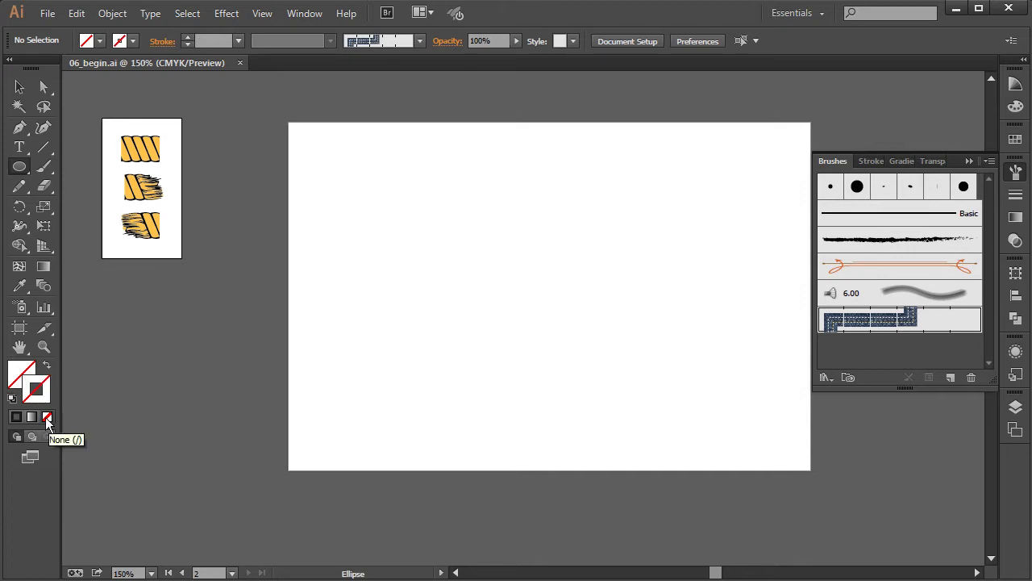
left_click(21, 377)
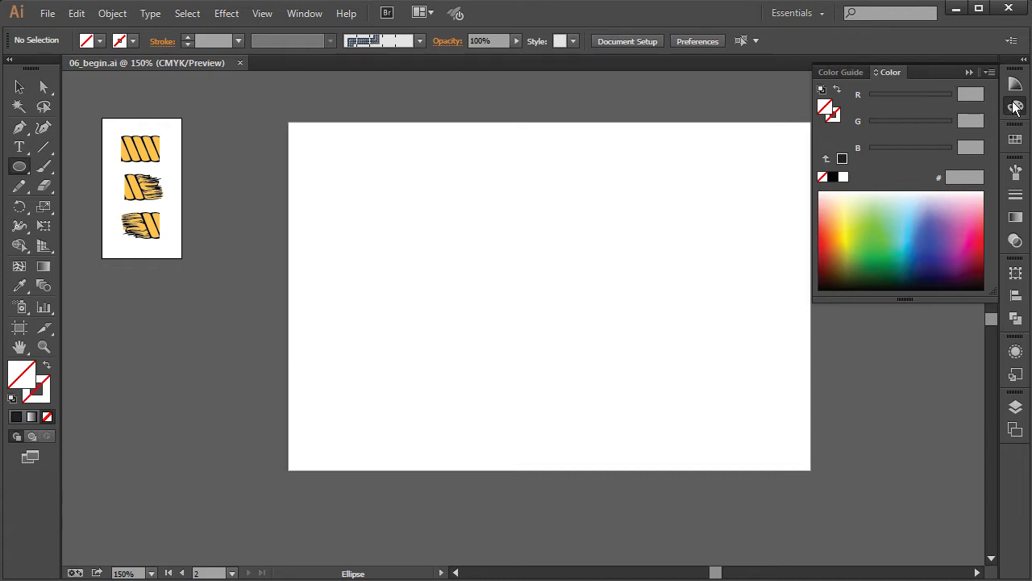
left_click_drag(883, 234, 822, 239)
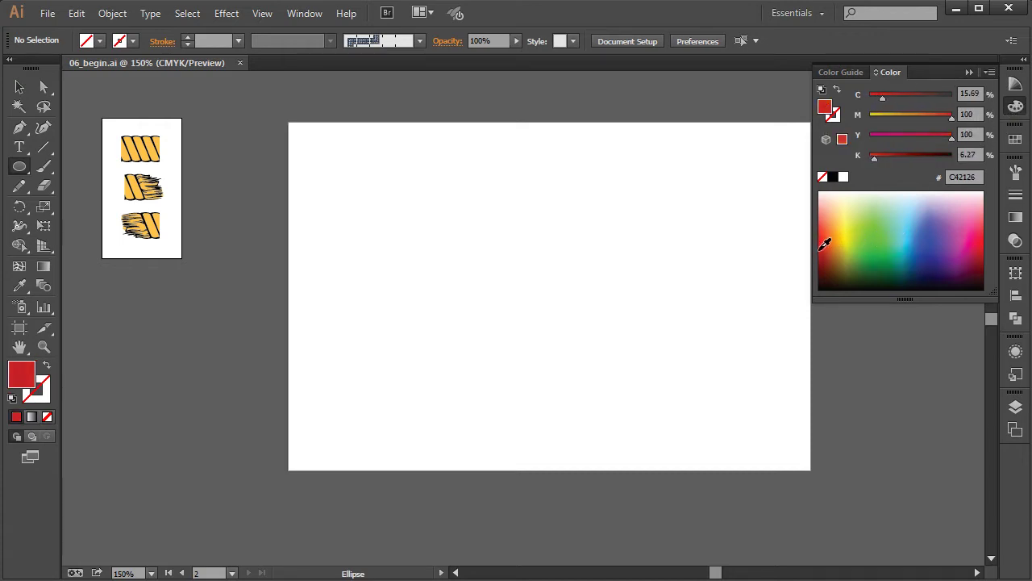
left_click(822, 239, "shift")
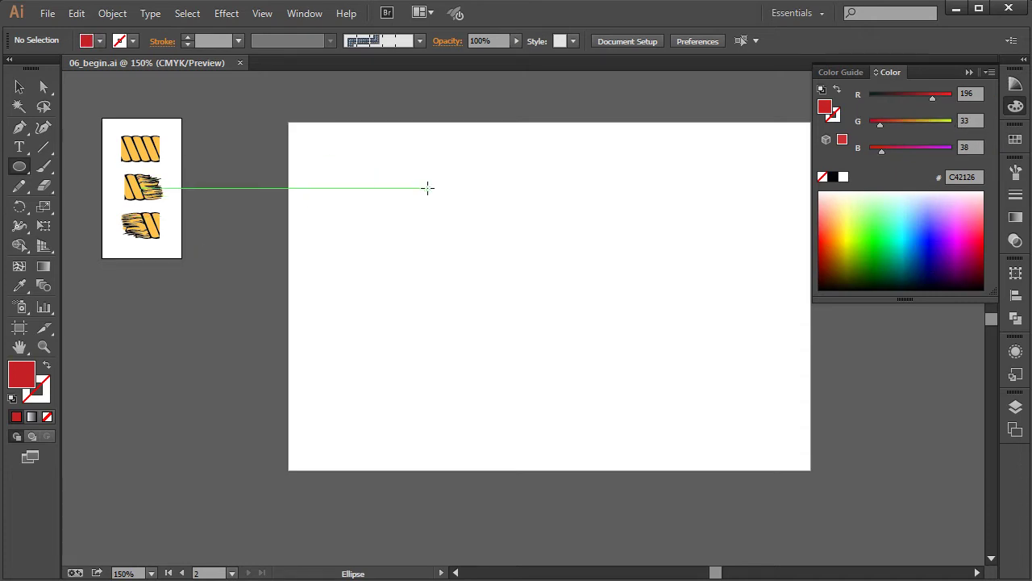
left_click_drag(306, 146, 348, 180)
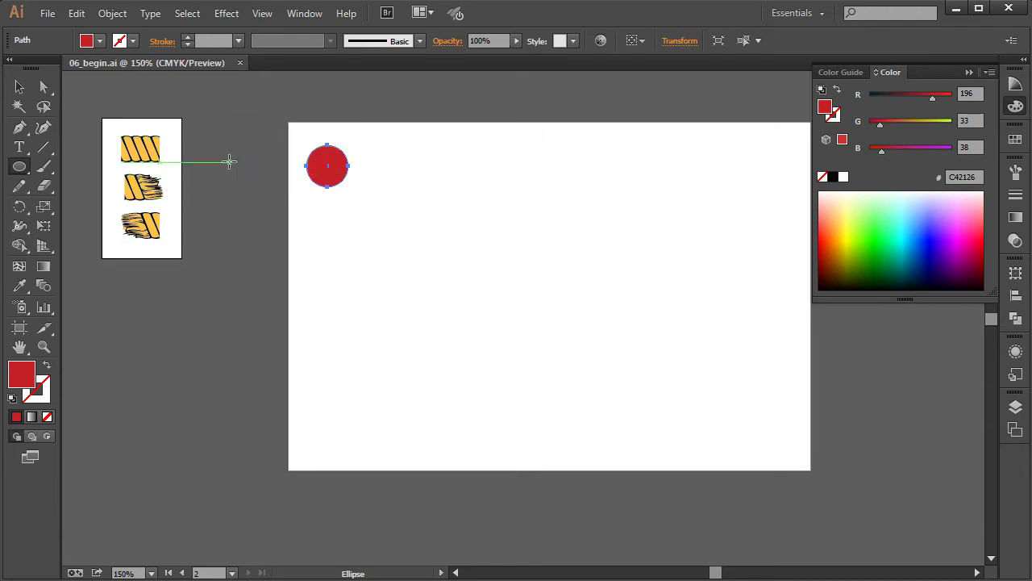
- Add a small white ellipse highlight at the circle's top, then select both shapes together
left_click_drag(324, 150, 339, 166)
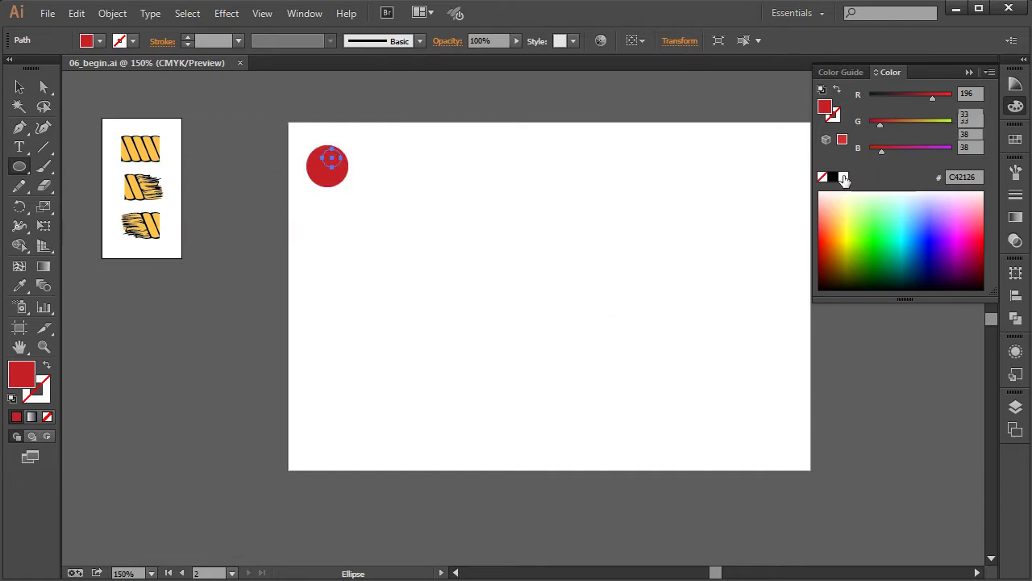
left_click(842, 177)
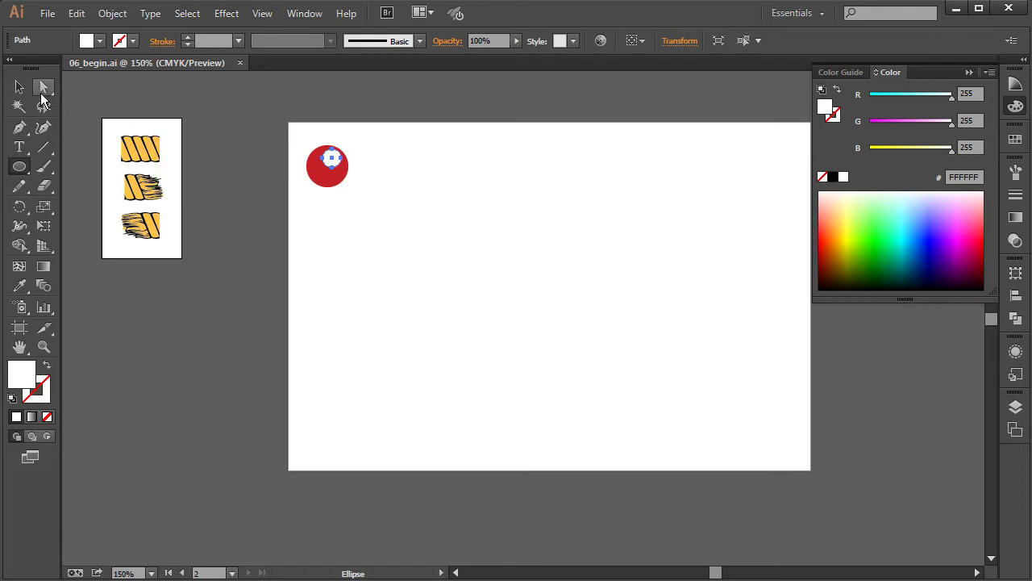
left_click(19, 87)
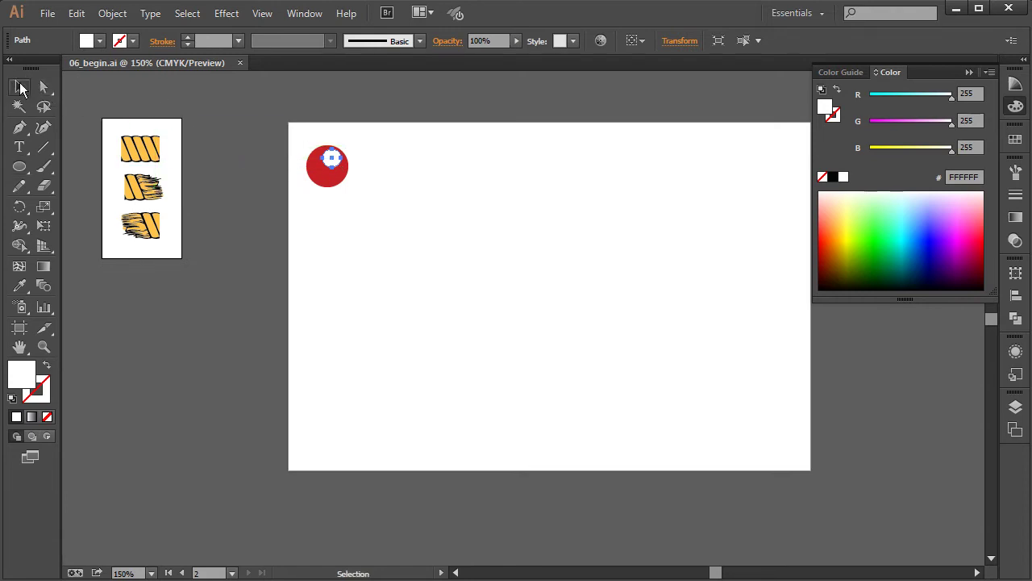
left_click(262, 117)
left_click_drag(287, 148, 520, 170)
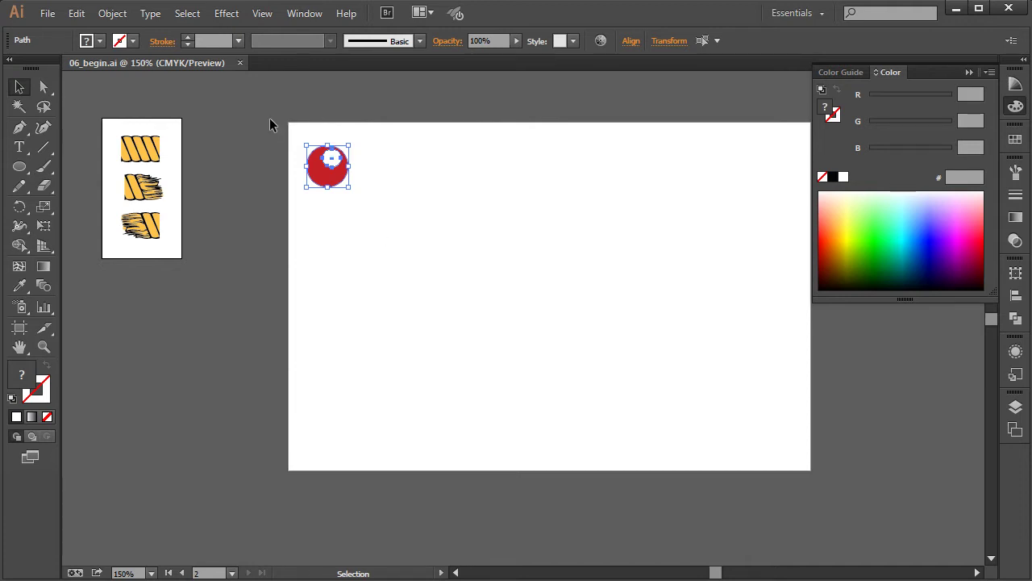
left_click(1013, 187)
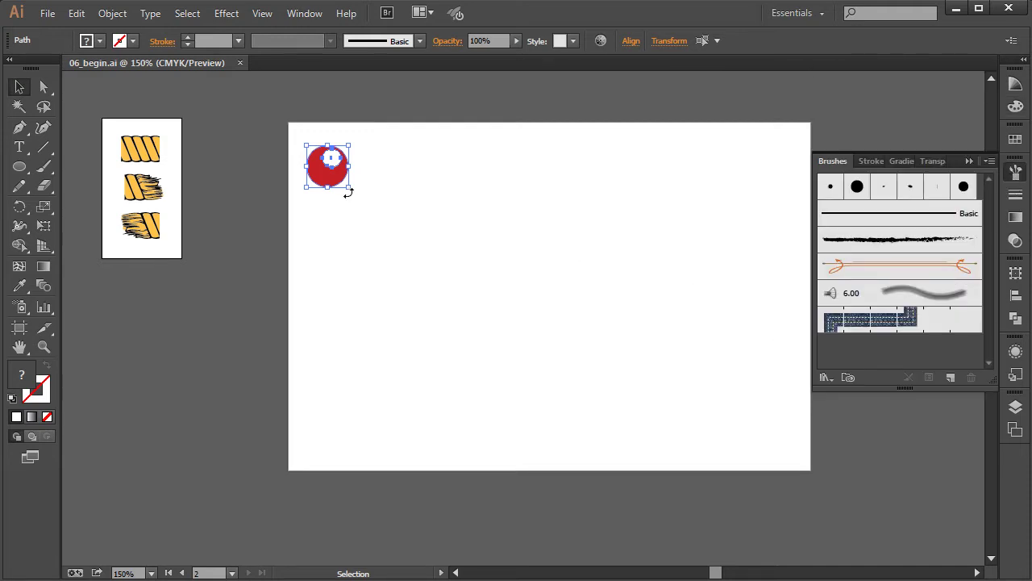
- Drag the bead artwork into the Brushes panel and create it as a Pattern Brush
mouse_move(327, 177)
left_mouse_down()
mouse_move(734, 258)
mouse_move(910, 272)
mouse_move(965, 214)
mouse_move(981, 216)
mouse_move(948, 253)
mouse_move(839, 234)
mouse_move(836, 254)
mouse_move(824, 235)
mouse_move(823, 257)
left_mouse_up()
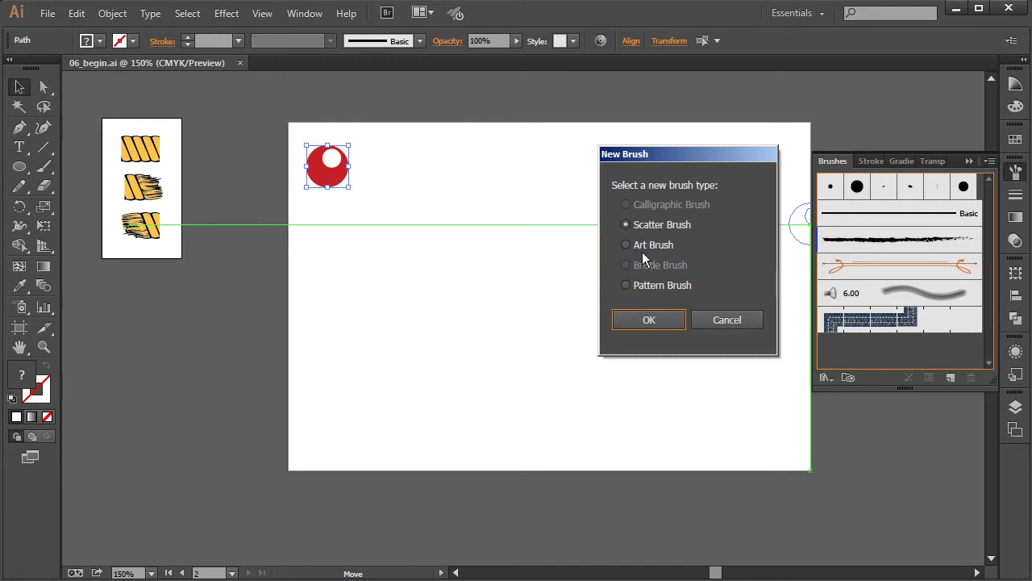
left_click(627, 287)
left_click(649, 320)
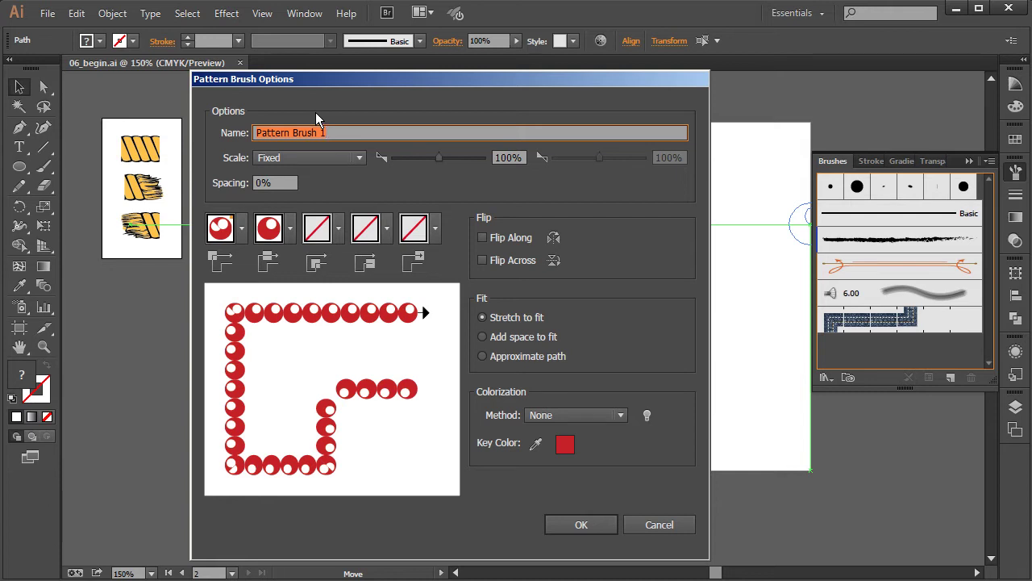
- Name the brush 'bead', keep Fixed scale at 51%, and set spacing to 0%
type("bead")
left_click(318, 157)
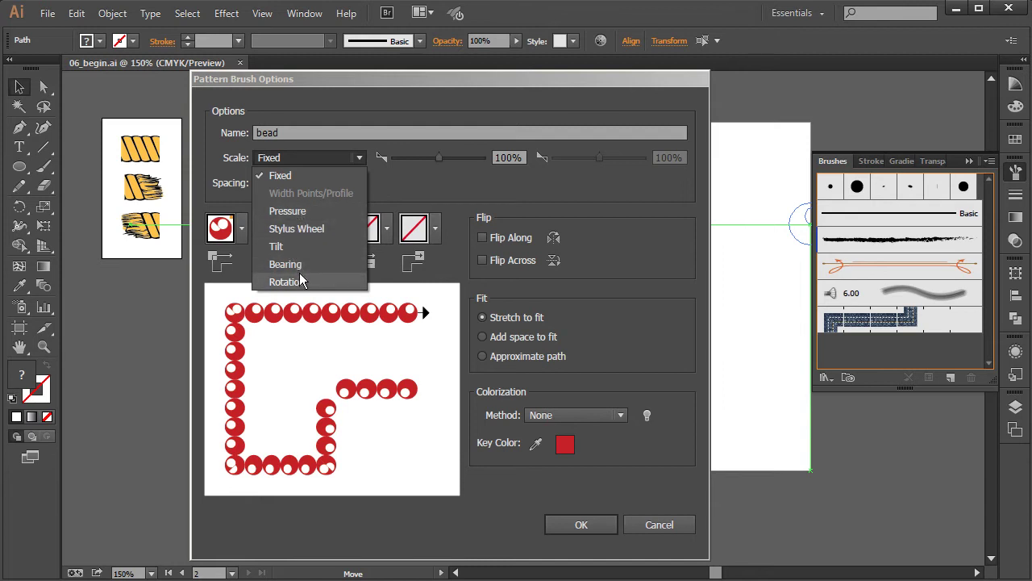
left_click(437, 179)
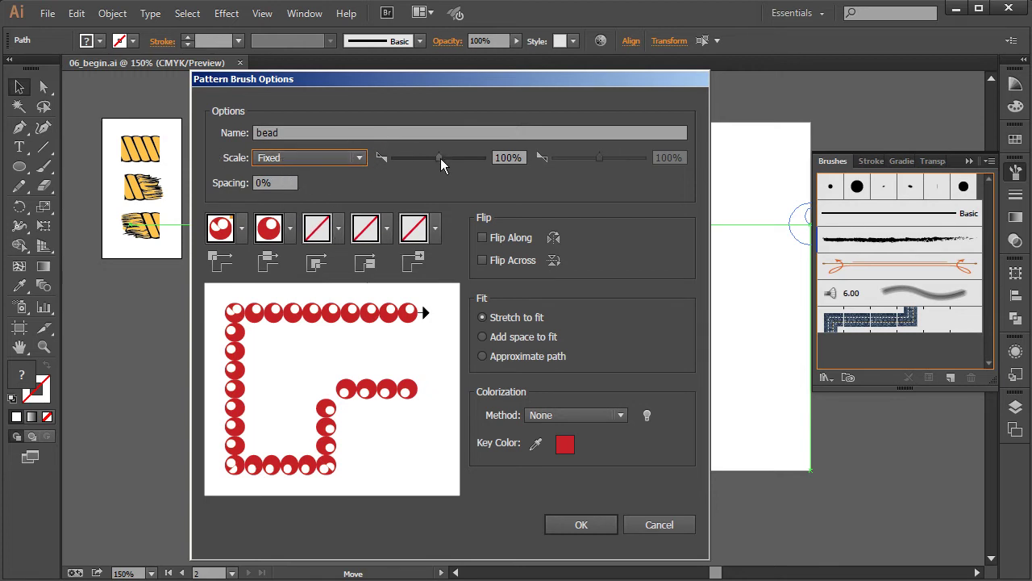
left_click_drag(406, 78, 626, 82)
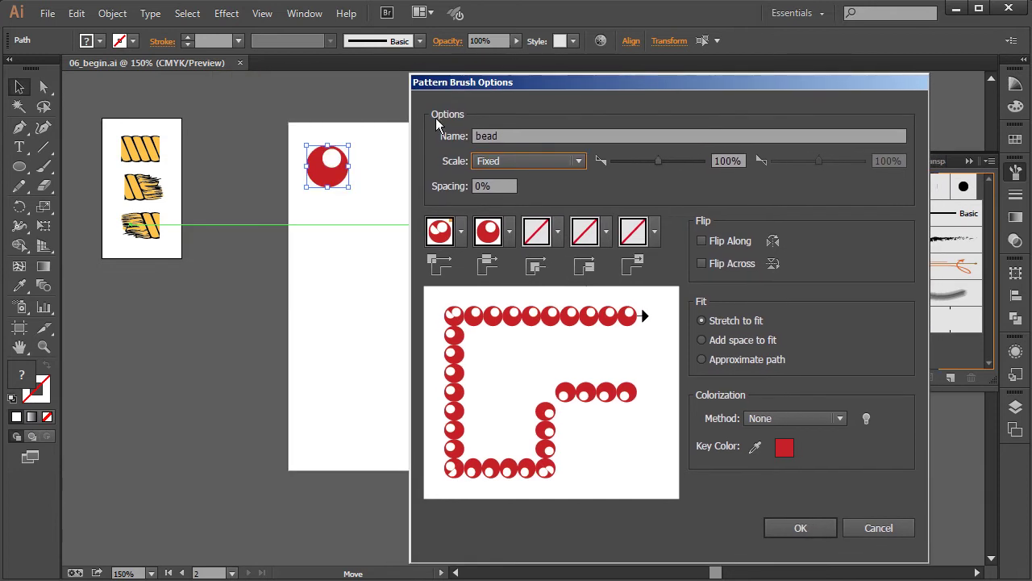
left_click_drag(660, 161, 639, 164)
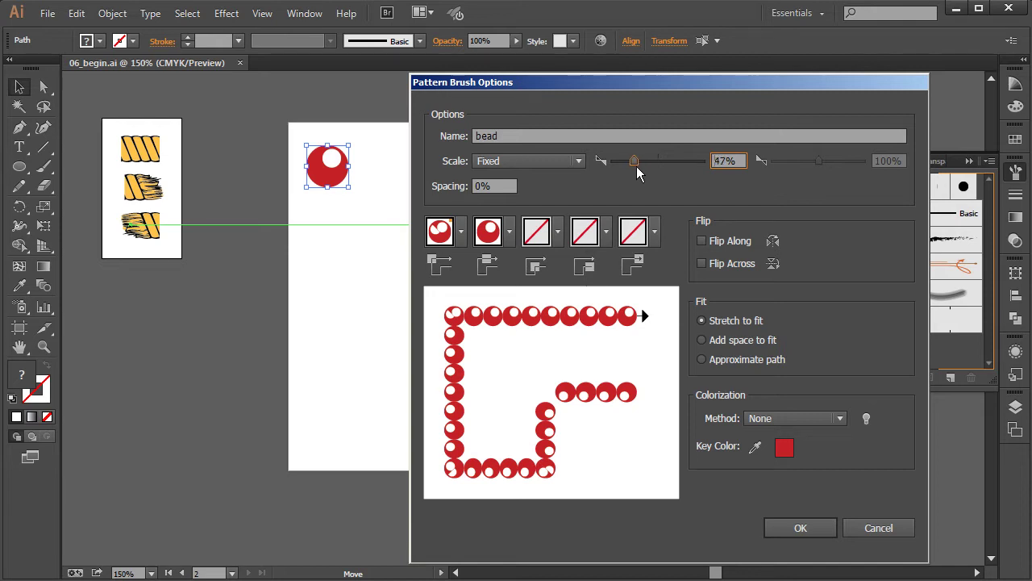
left_click(497, 185)
key("Up")
key("Up")
key("Up")
key("Up")
key("Up")
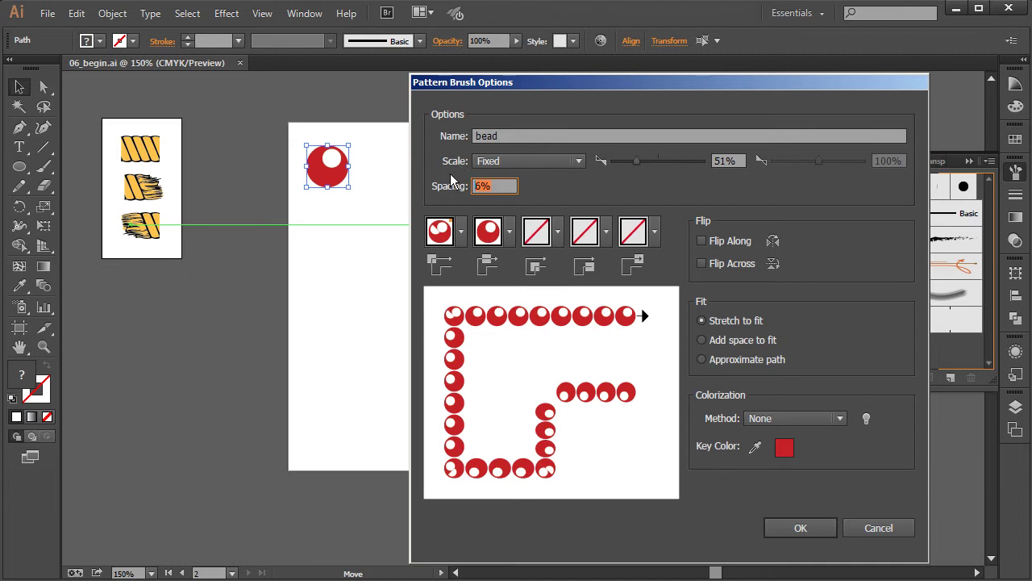
key("Down")
key("Down")
key("Down")
key("Down")
key("Down")
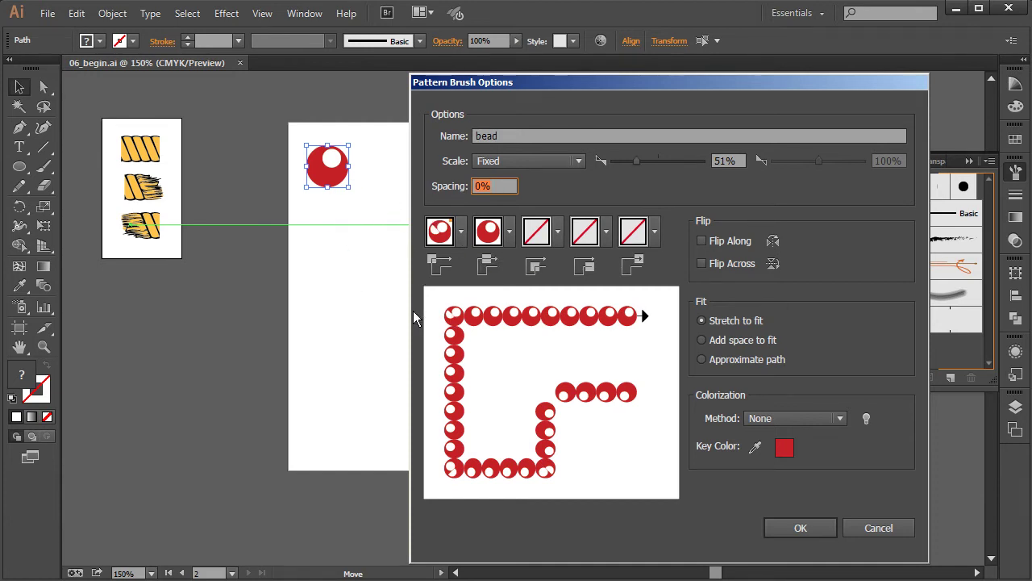
- Set the outer corner tile to Auto-Sliced
left_click(460, 232)
left_click_drag(441, 349, 431, 304)
scroll(428, 338, "down", 3)
left_click(364, 358)
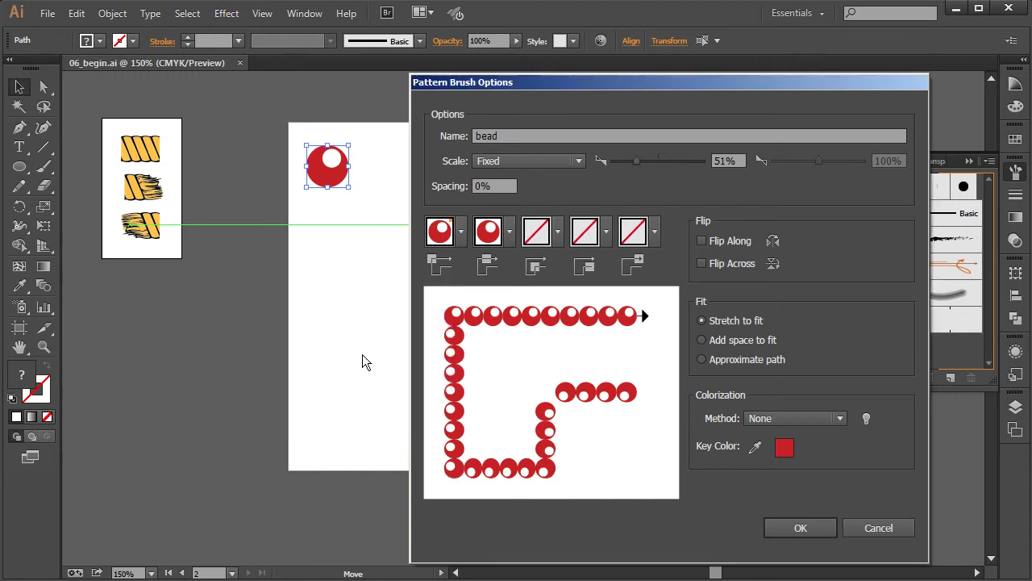
left_click(460, 233)
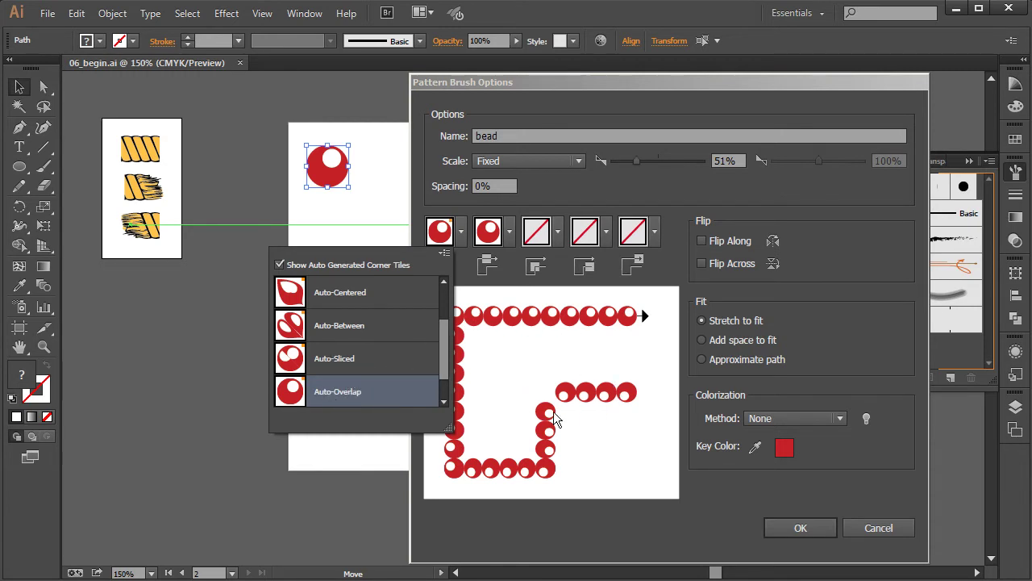
left_click_drag(449, 347, 448, 284)
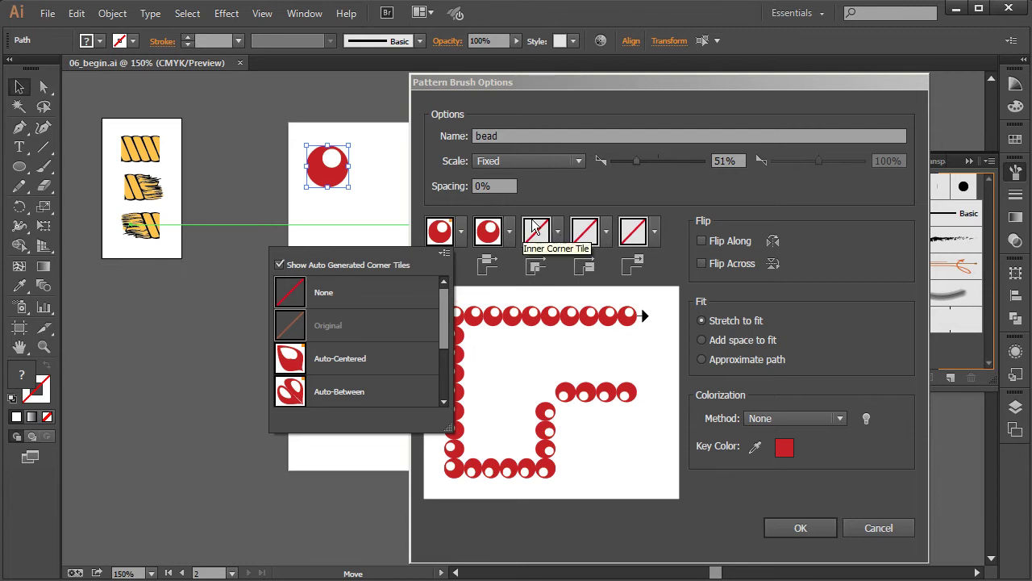
left_click(556, 229)
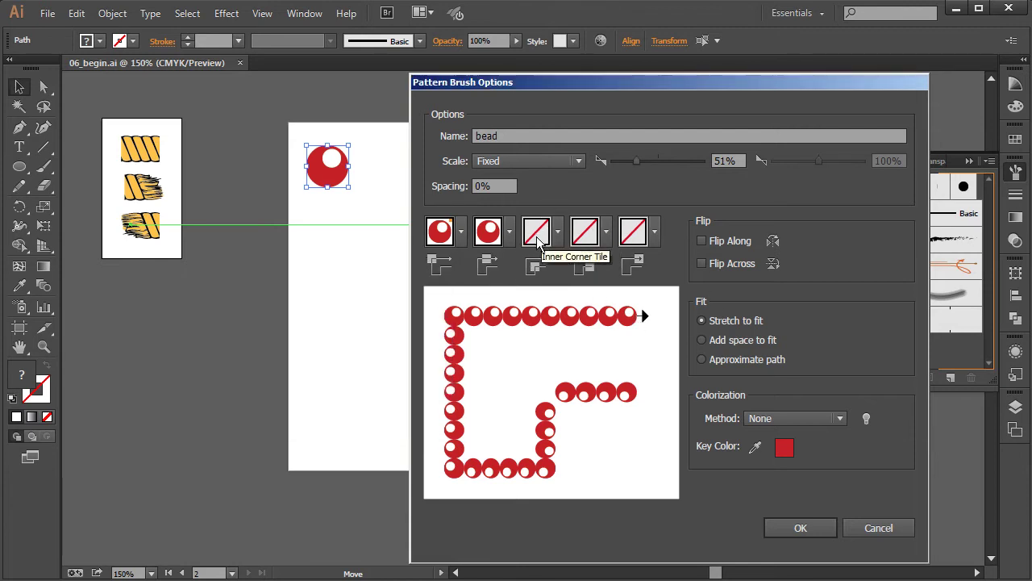
- Set the inner corner tile to Auto-Overlap, confirm the bead brush, and deselect the artwork
left_click(538, 241)
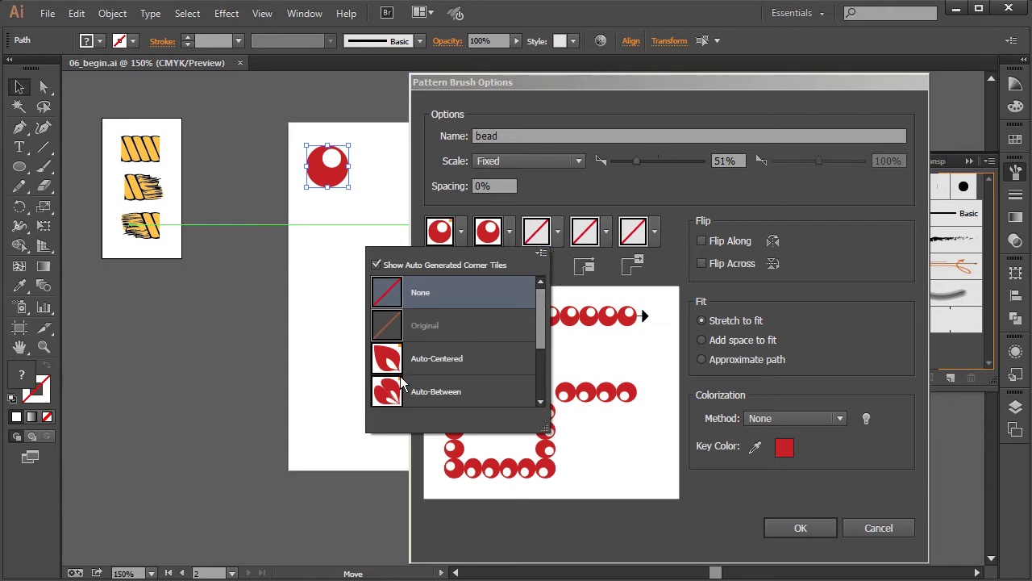
left_click_drag(544, 331, 538, 361)
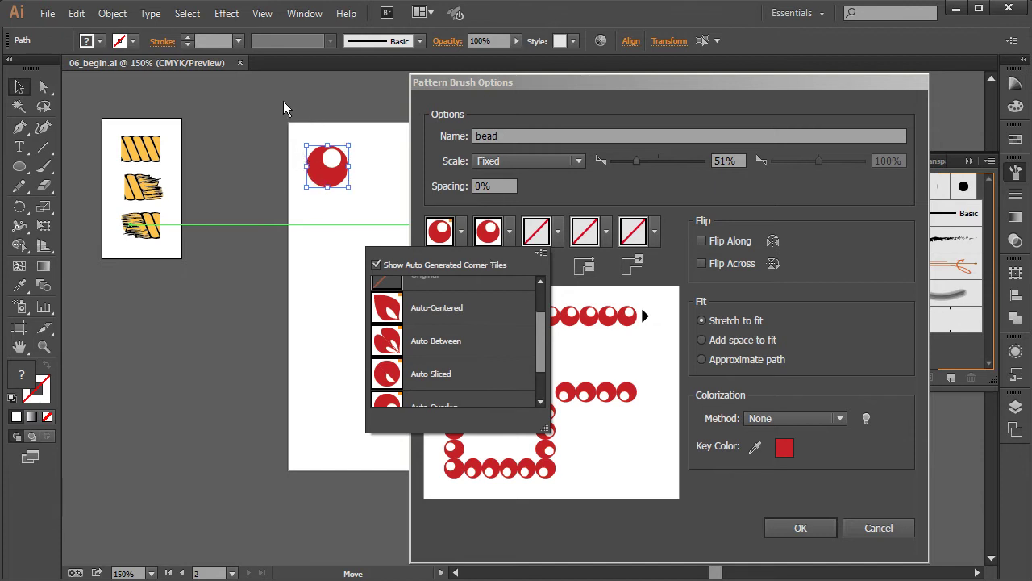
scroll(508, 374, "down", 1)
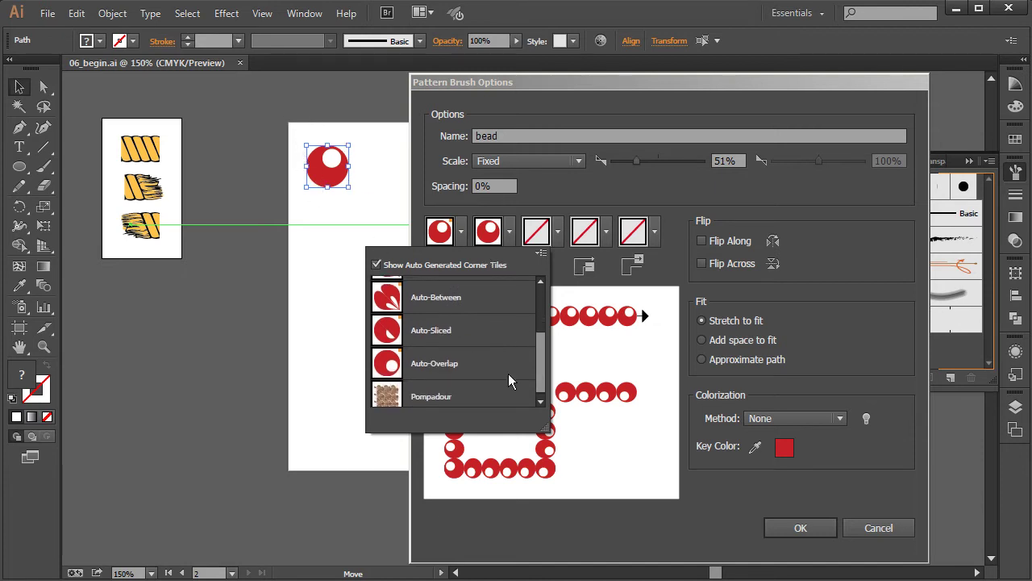
left_click(434, 365)
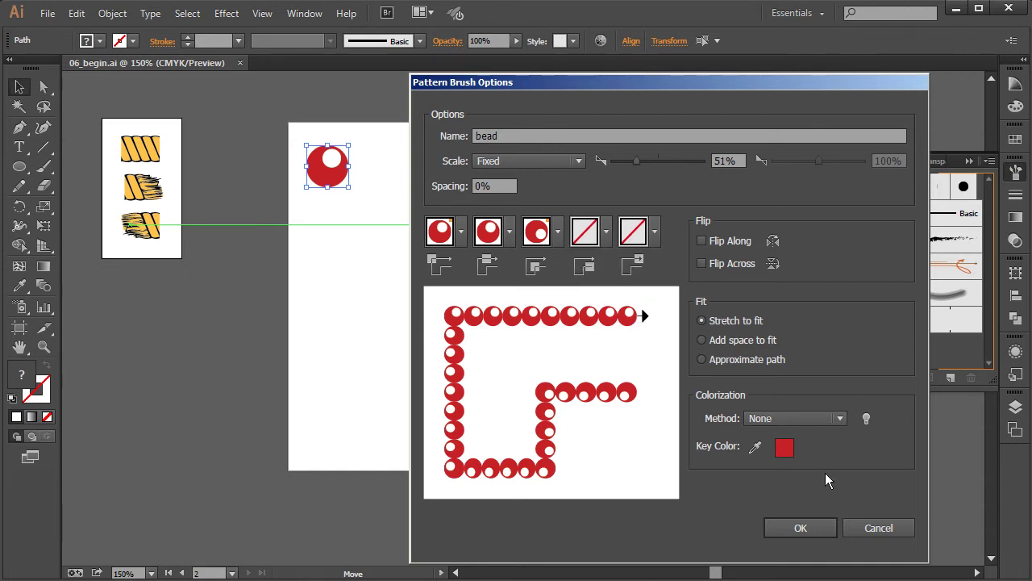
left_click(809, 526)
left_click(437, 194)
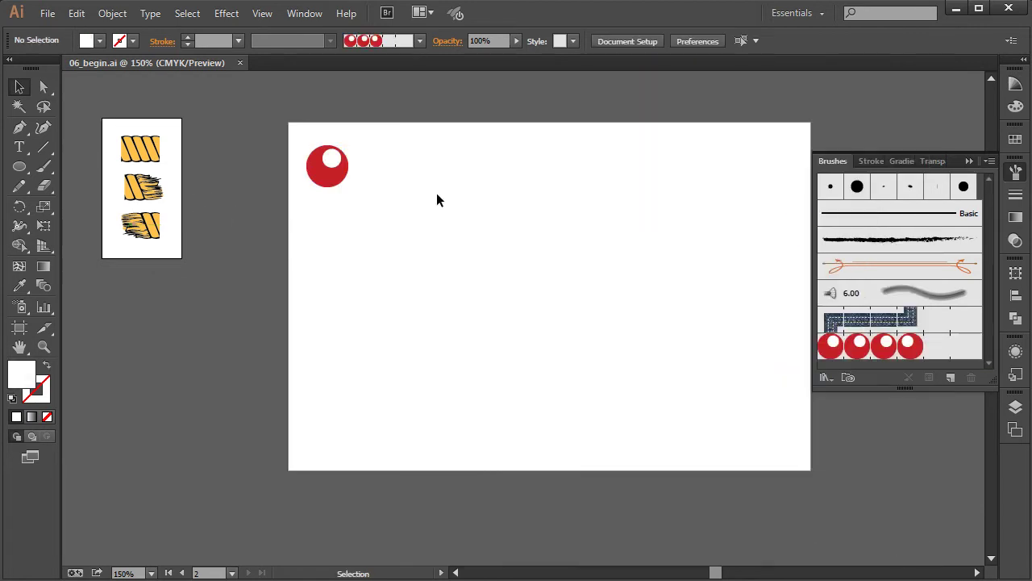
- Paint a large S, a small S, and a long lower curve with the bead brush
left_click(43, 166)
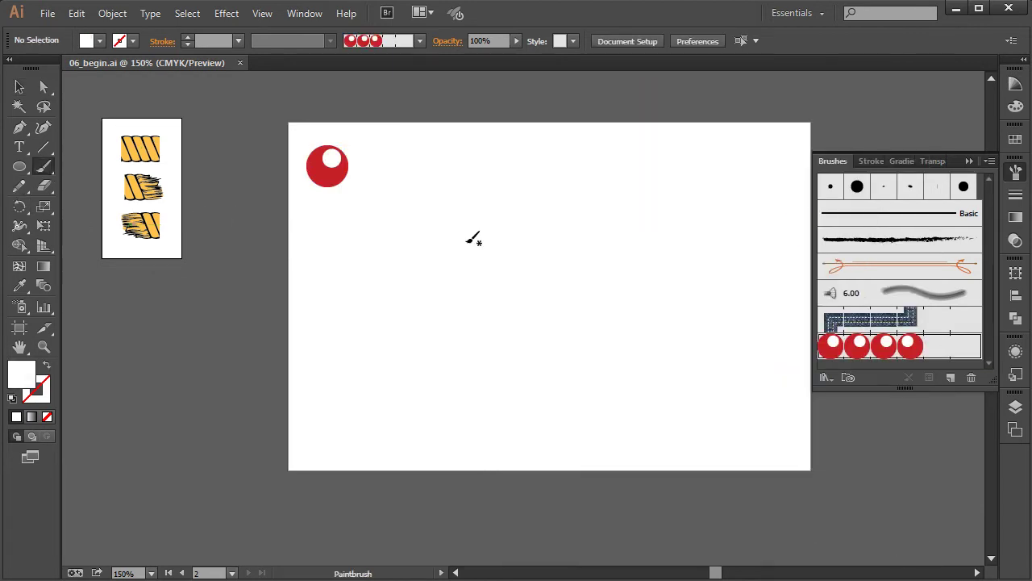
double_click(944, 350)
left_click(879, 528)
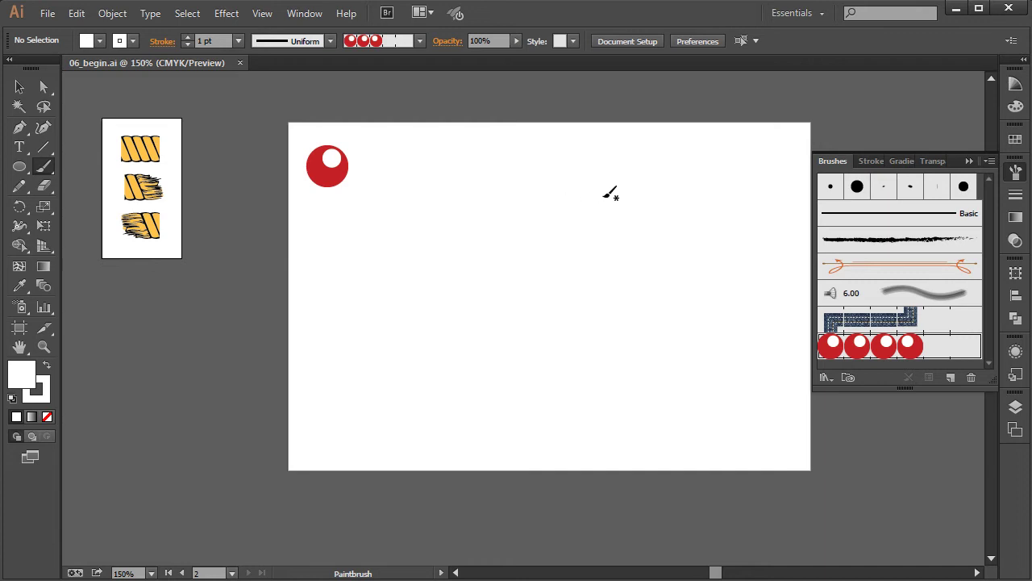
mouse_move(605, 193)
left_mouse_down()
mouse_move(498, 167)
mouse_move(519, 227)
mouse_move(509, 333)
mouse_move(371, 305)
left_mouse_up()
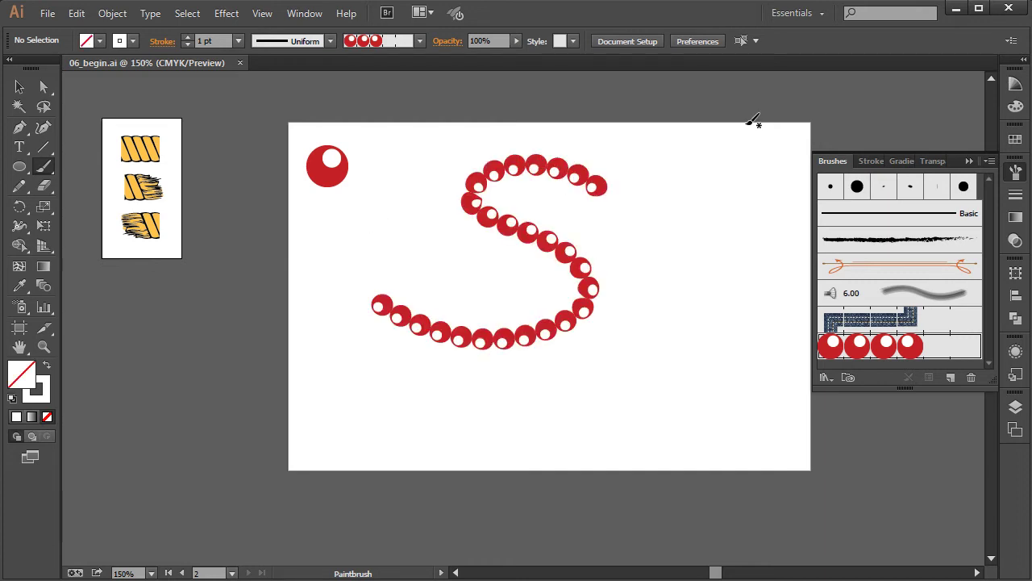
mouse_move(722, 175)
left_mouse_down()
mouse_move(681, 195)
mouse_move(715, 246)
left_mouse_up()
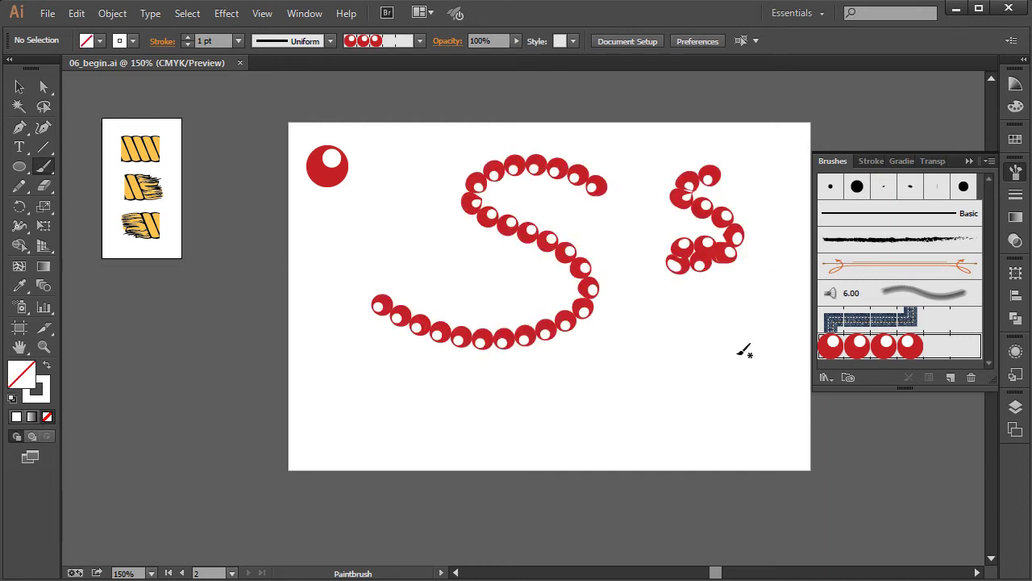
mouse_move(740, 331)
left_mouse_down()
mouse_move(613, 417)
mouse_move(493, 444)
left_mouse_up()
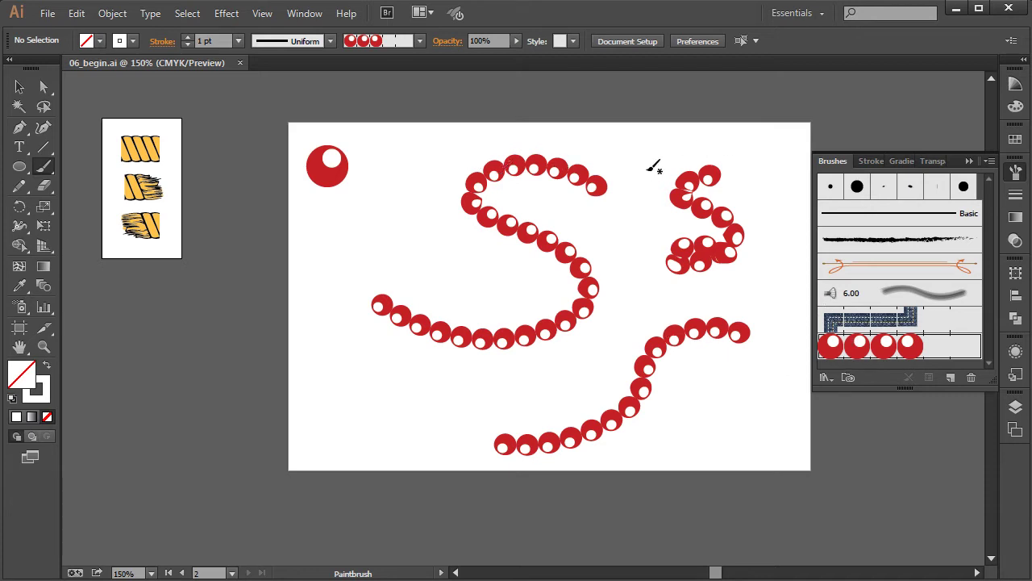
- Set the stroke weight of the small S and the lower bead curve to 0.75 pt
left_click(19, 86)
left_click(704, 256)
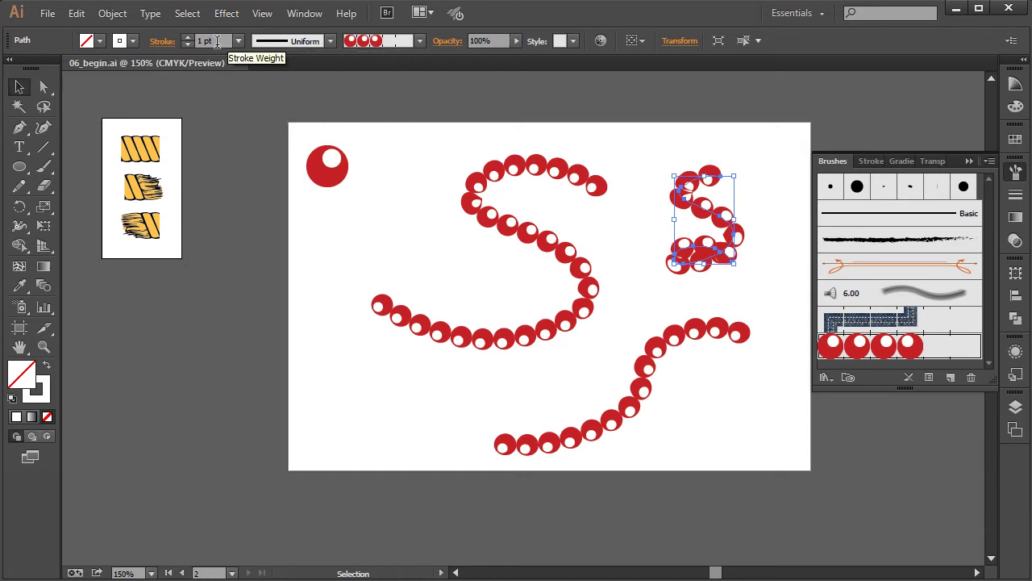
left_click(238, 41)
left_click(262, 94)
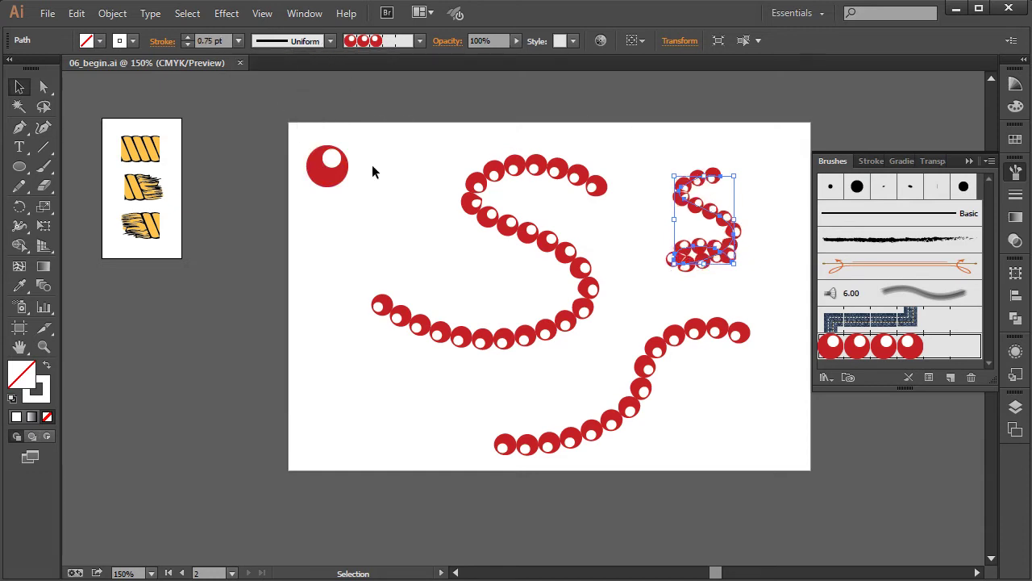
left_click(729, 421)
left_click(678, 348)
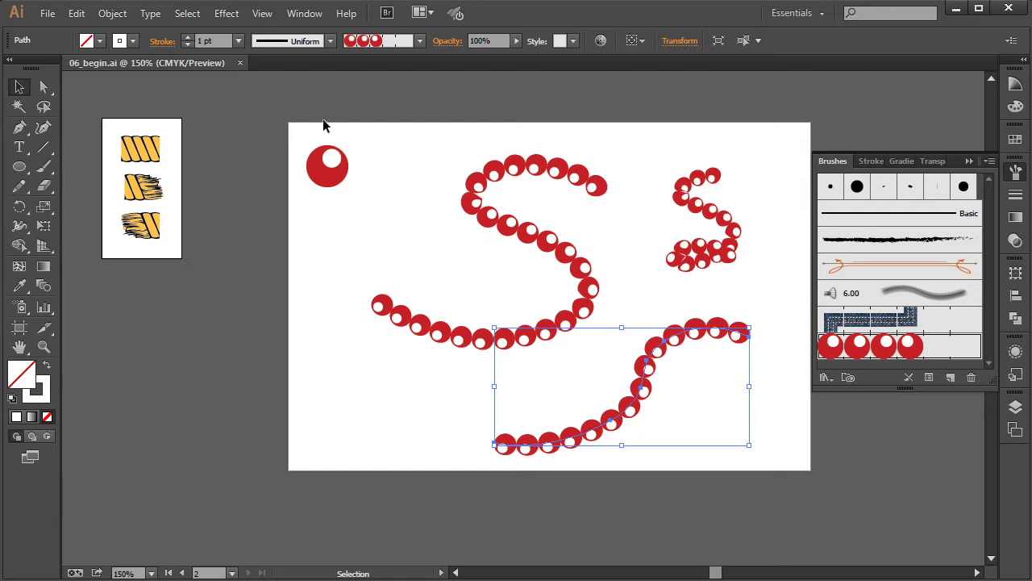
left_click(239, 41)
left_click(261, 92)
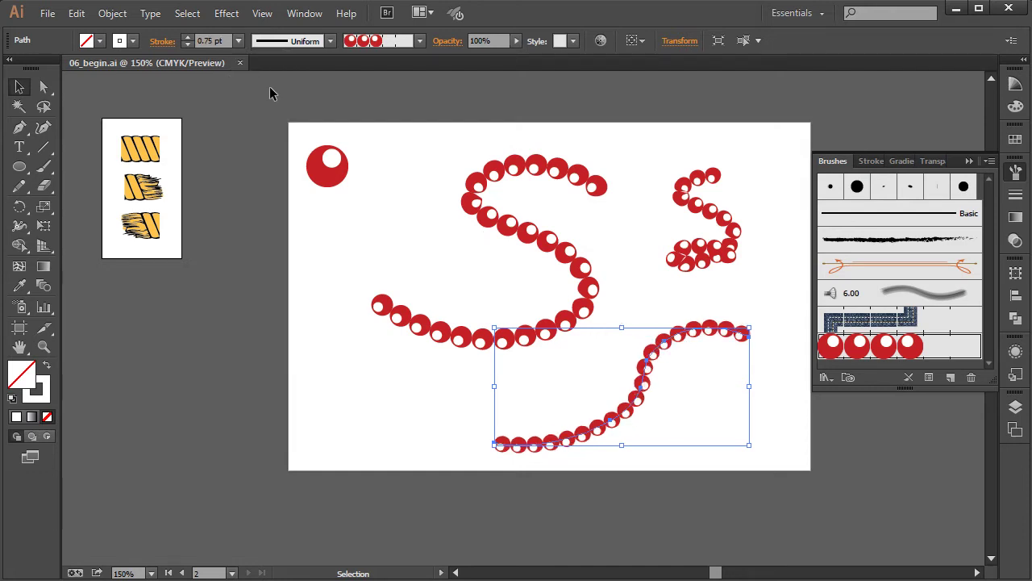
left_click(383, 130)
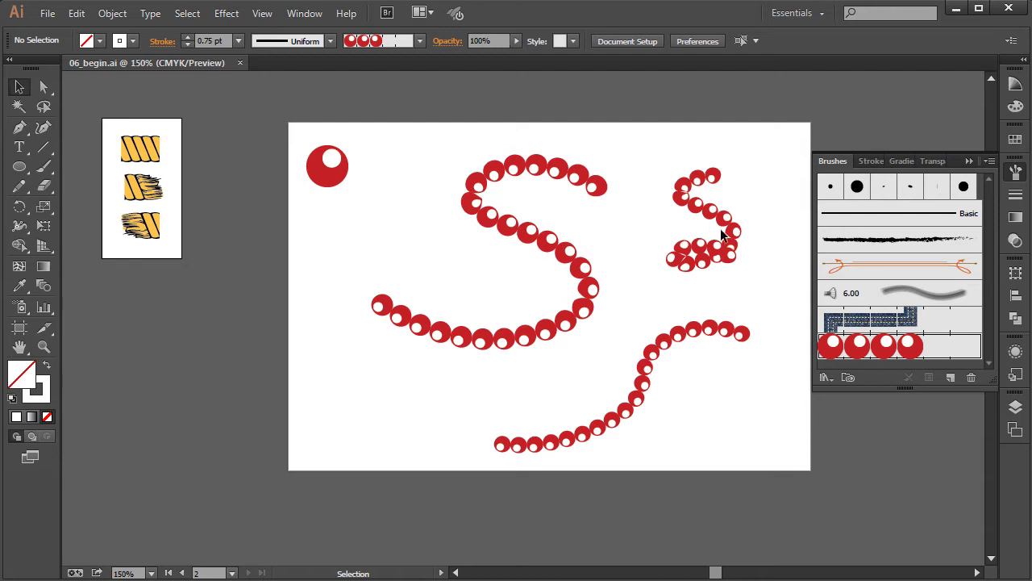
- Change the bead brush scale to 33% and apply it to existing bead strokes
double_click(848, 347)
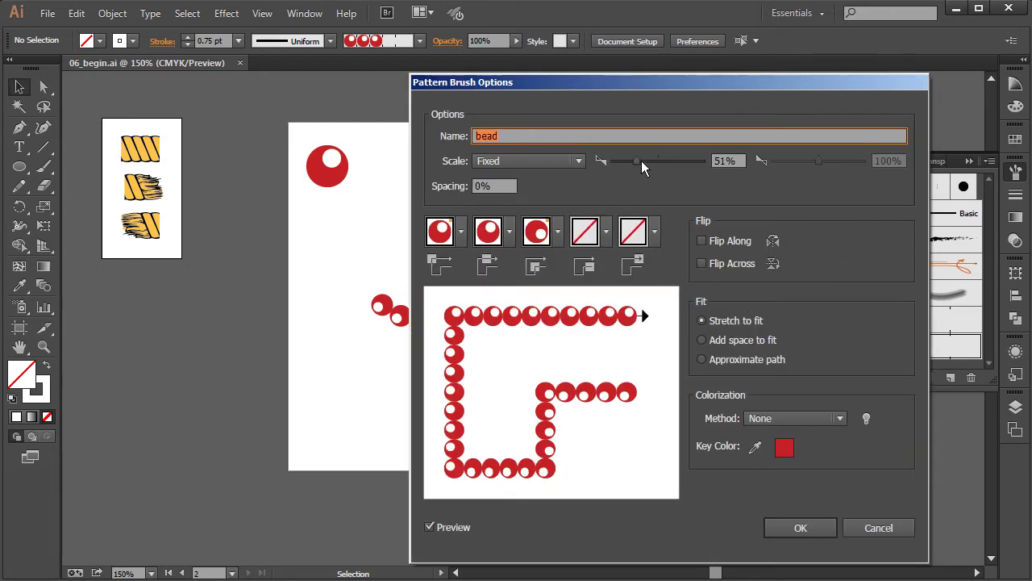
left_click_drag(638, 160, 629, 163)
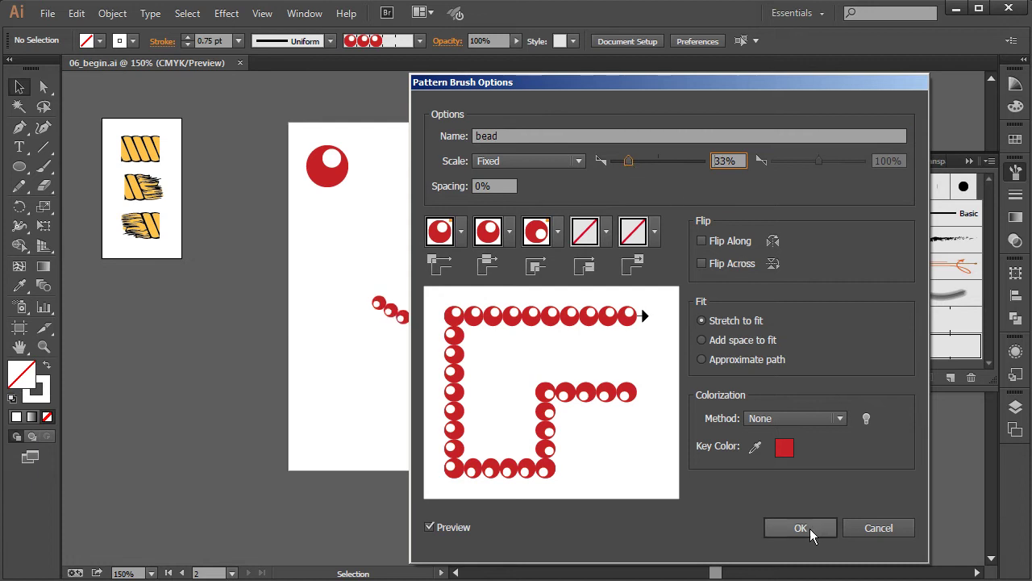
left_click(801, 529)
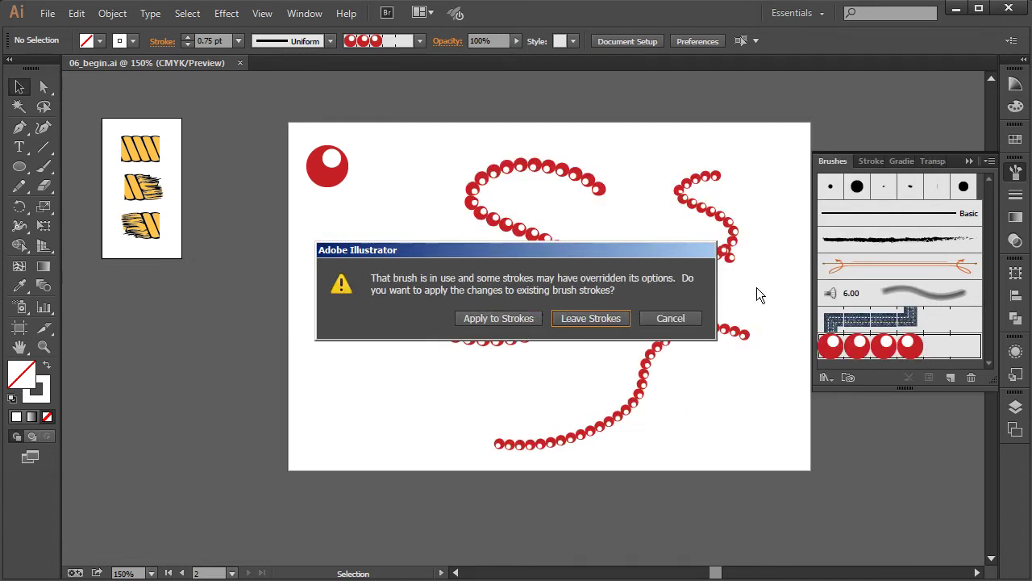
left_click(519, 319)
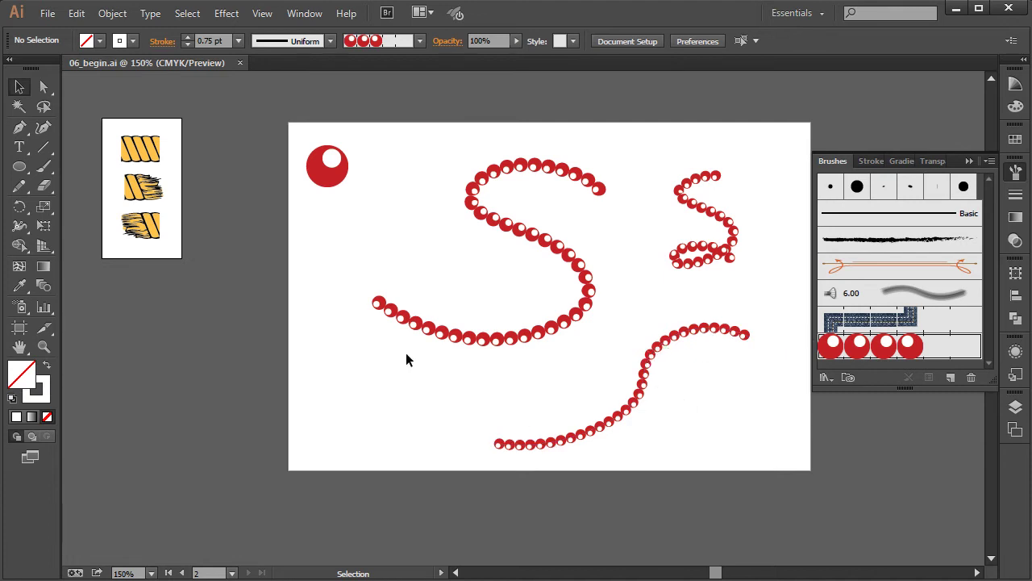
- Move the large bead S up and left and set its stroke to blue 1600E6
left_click(437, 330)
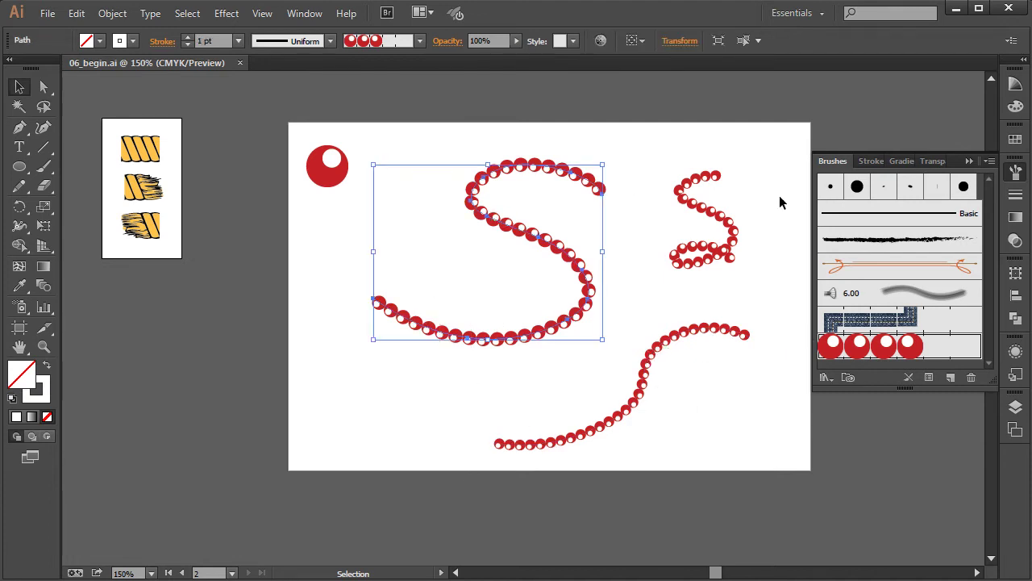
left_click_drag(562, 253, 530, 239)
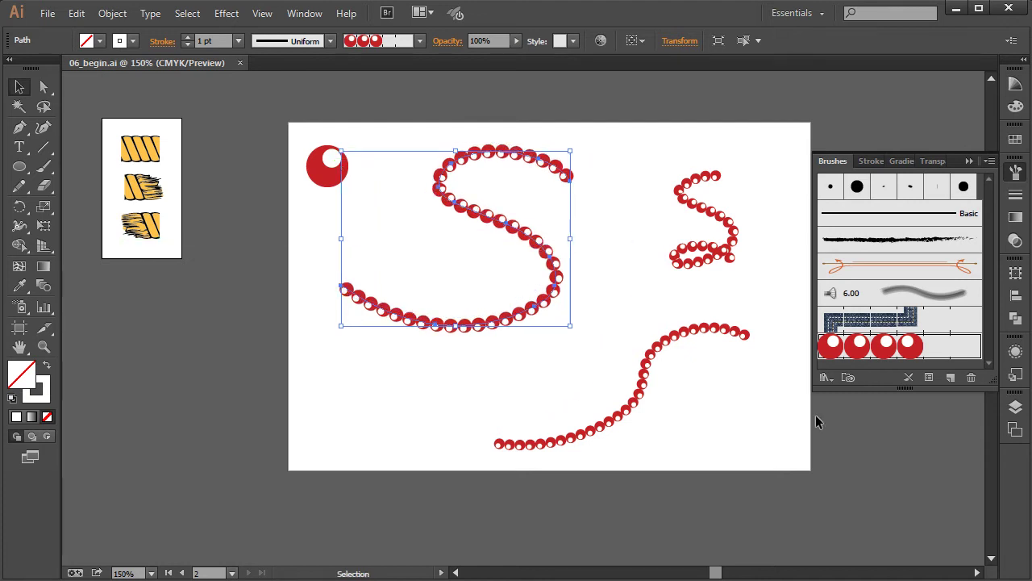
left_click(30, 395)
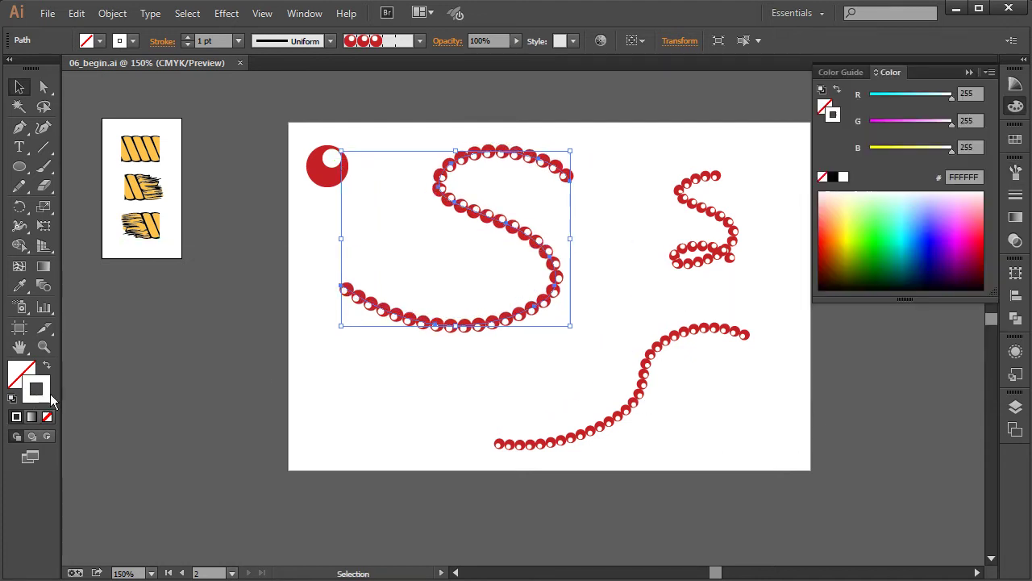
left_click(930, 233)
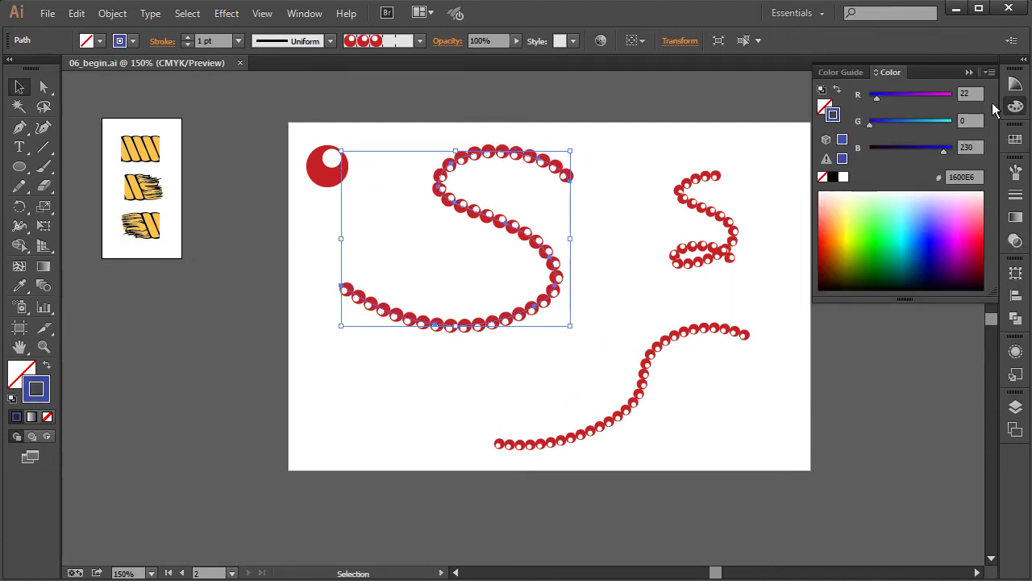
left_click(745, 313)
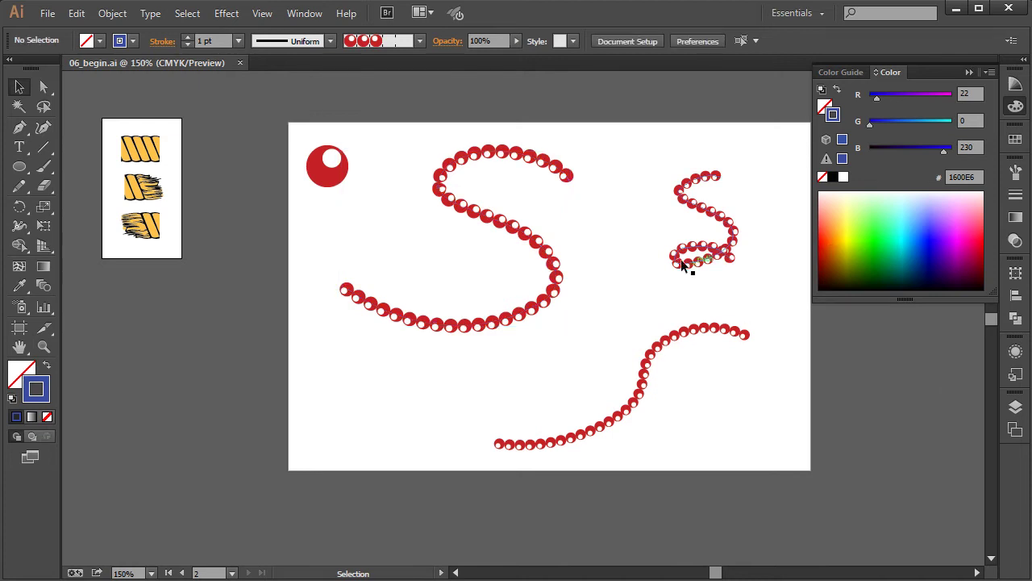
left_click(541, 265)
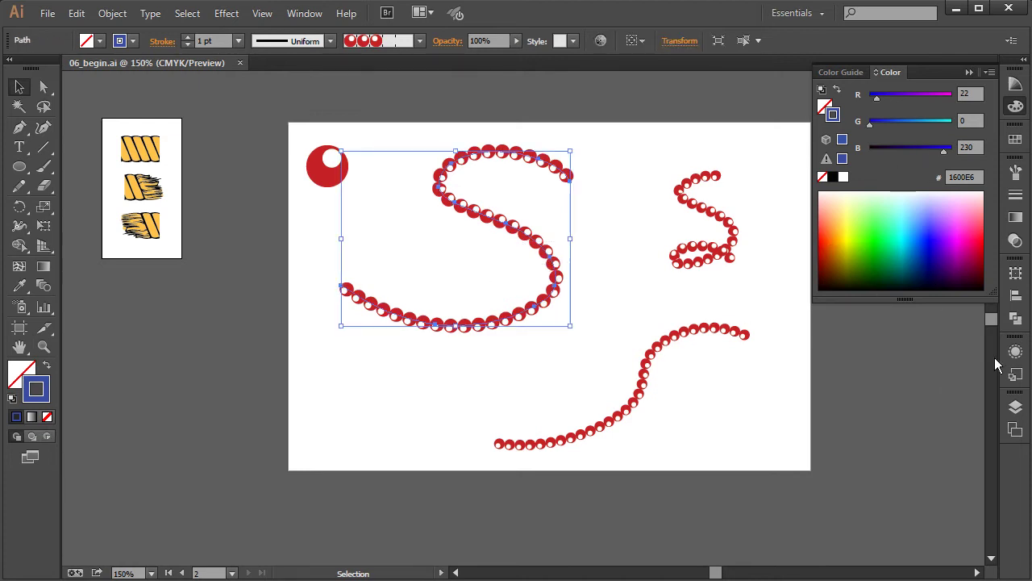
left_click(1018, 182)
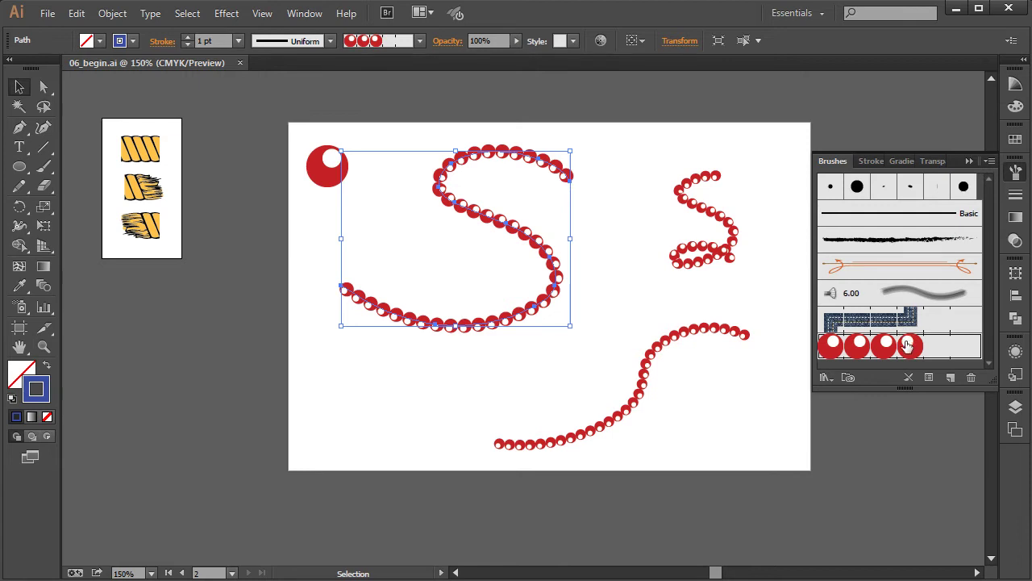
- Set the bead brush's Colorization Method to Tints and apply it to existing strokes
double_click(903, 343)
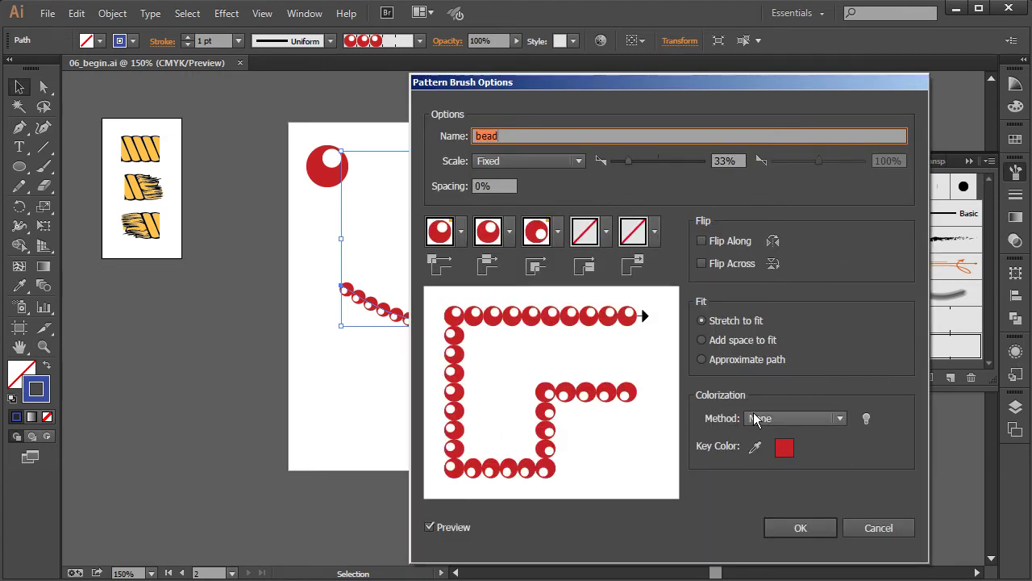
left_click(803, 417)
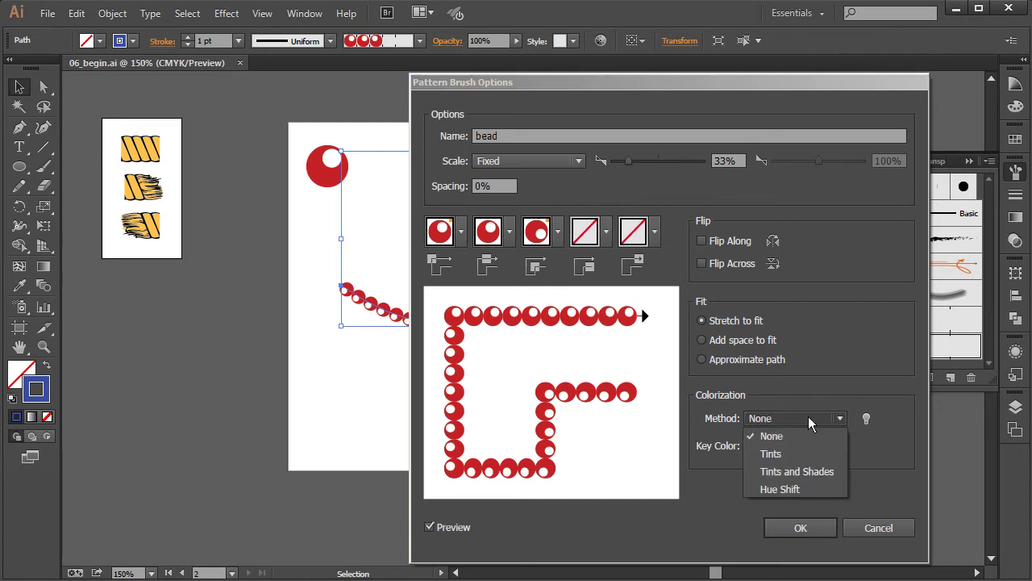
left_click(805, 456)
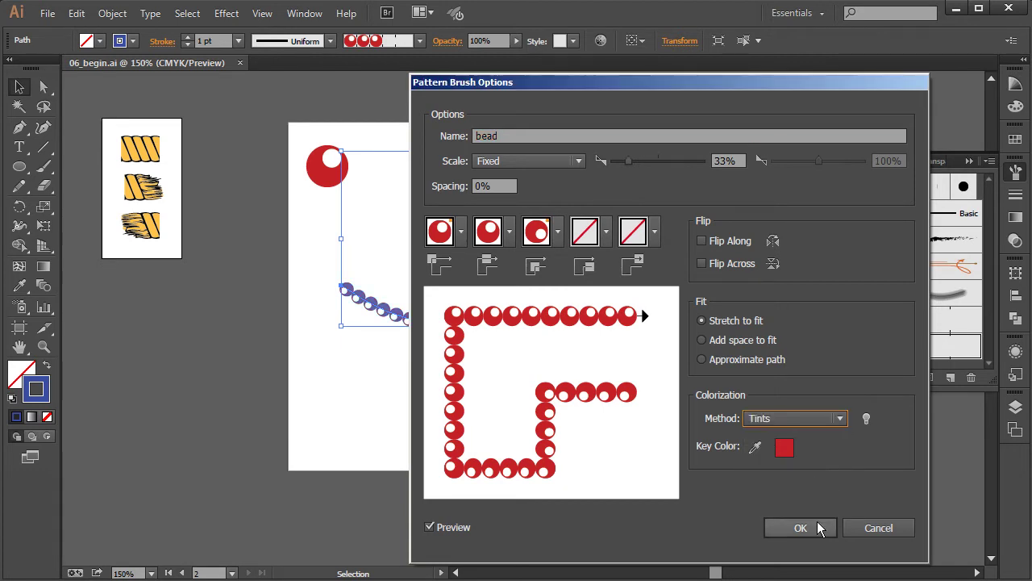
left_click(812, 526)
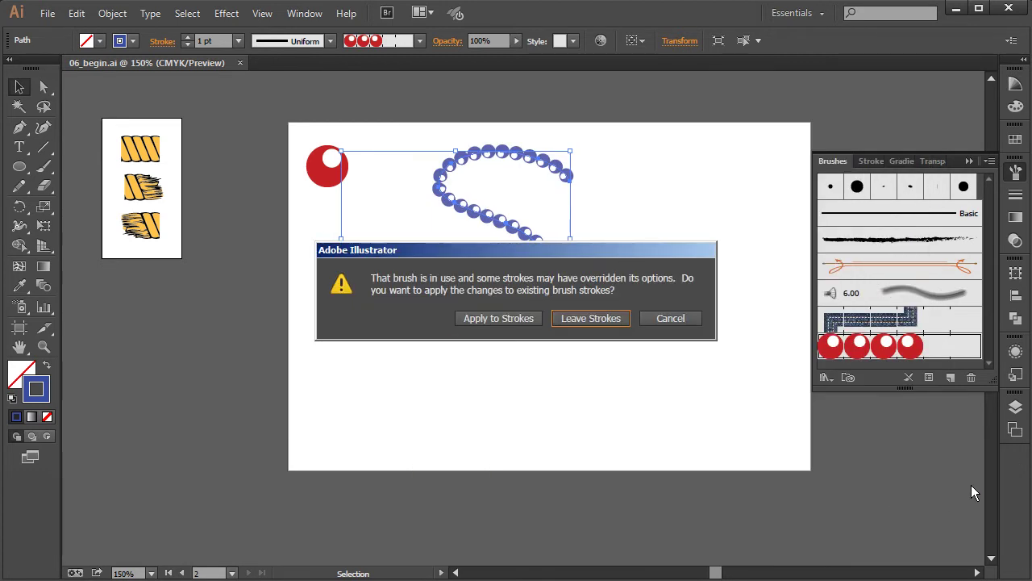
left_click(509, 320)
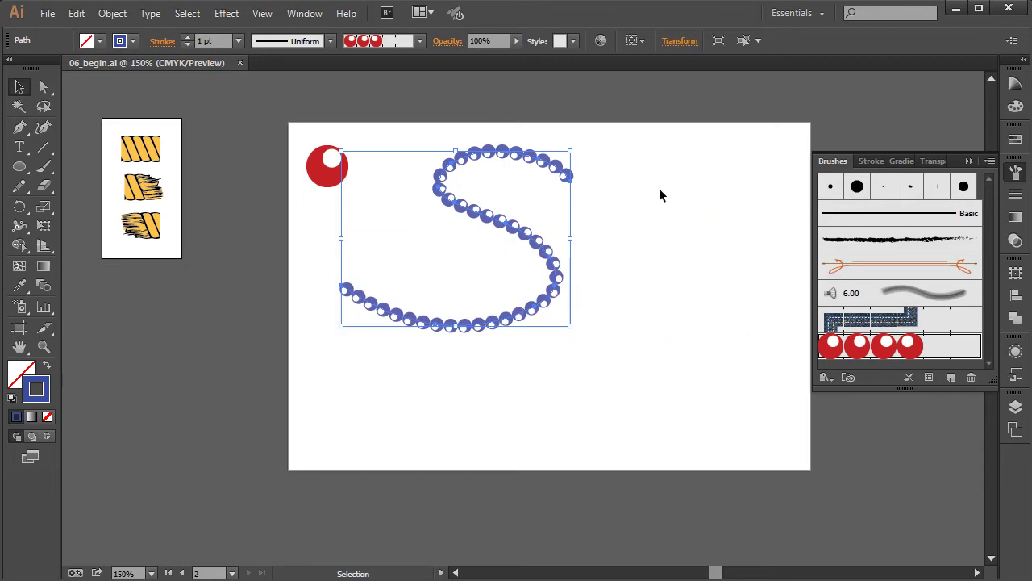
left_click_drag(657, 185, 701, 444)
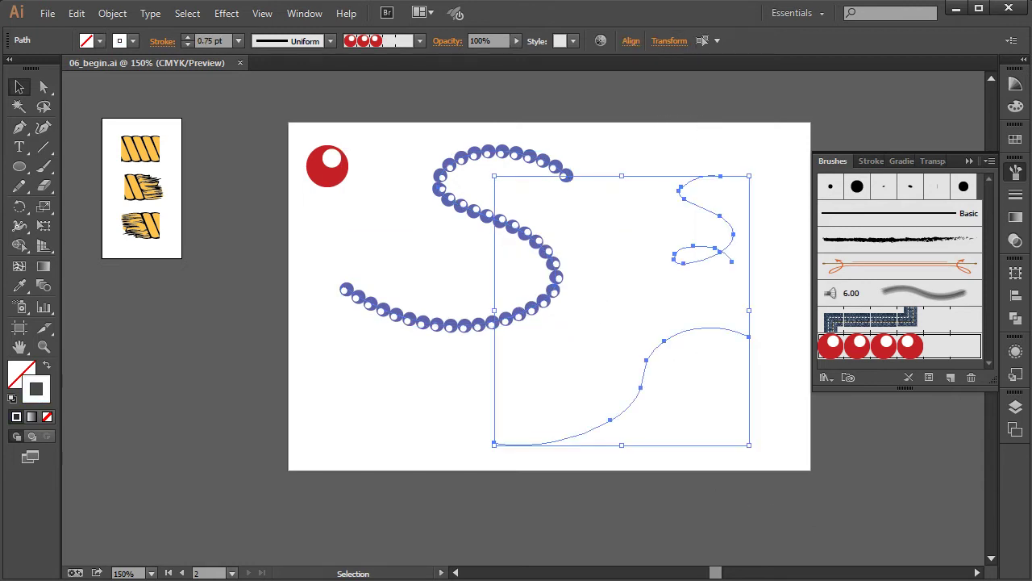
- Give the small bead S and lower curve a green 337B00 stroke, then reselect the blue S
left_click(1015, 106)
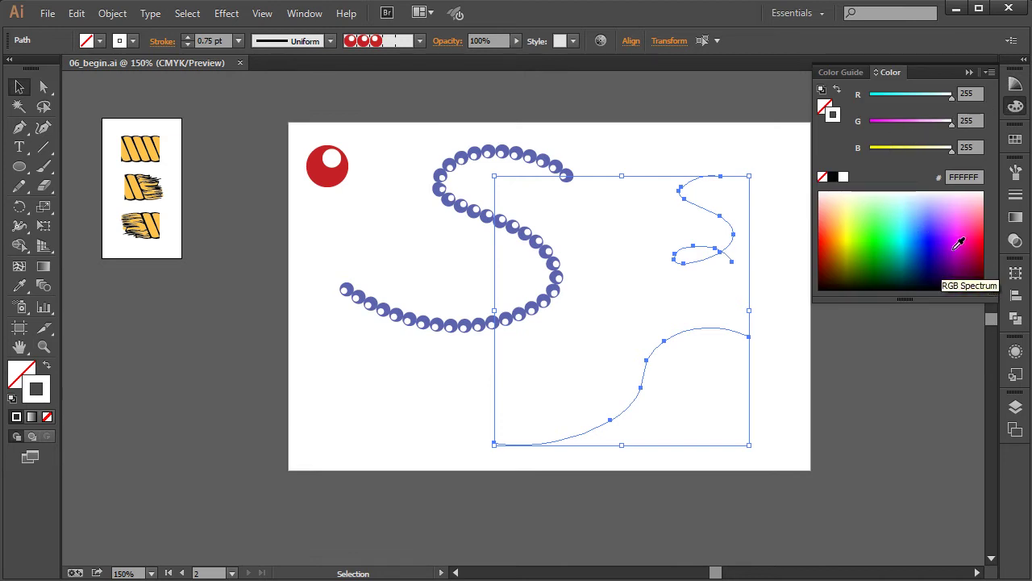
left_click(979, 234)
left_click(842, 228)
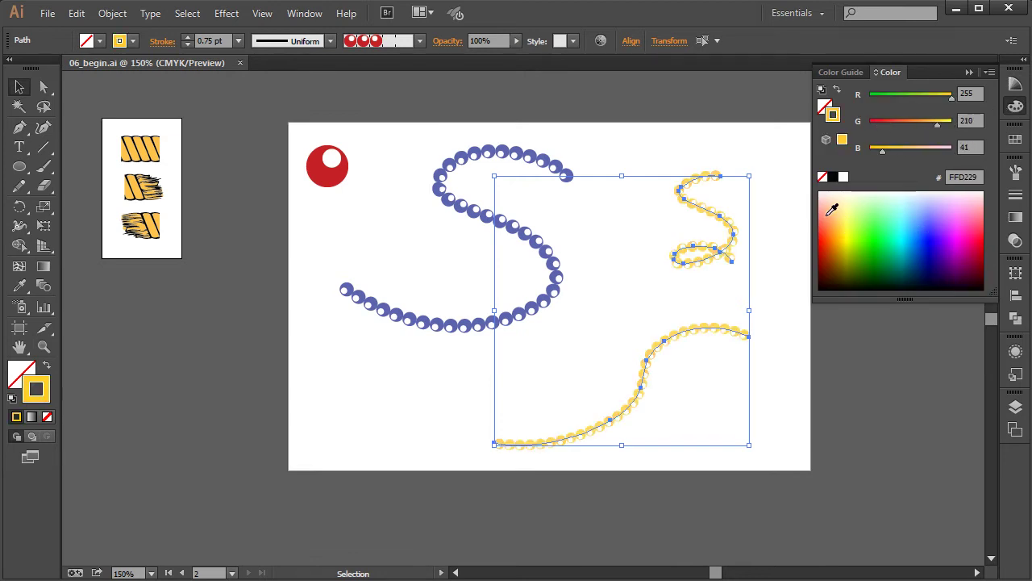
left_click(840, 262)
left_click(862, 265)
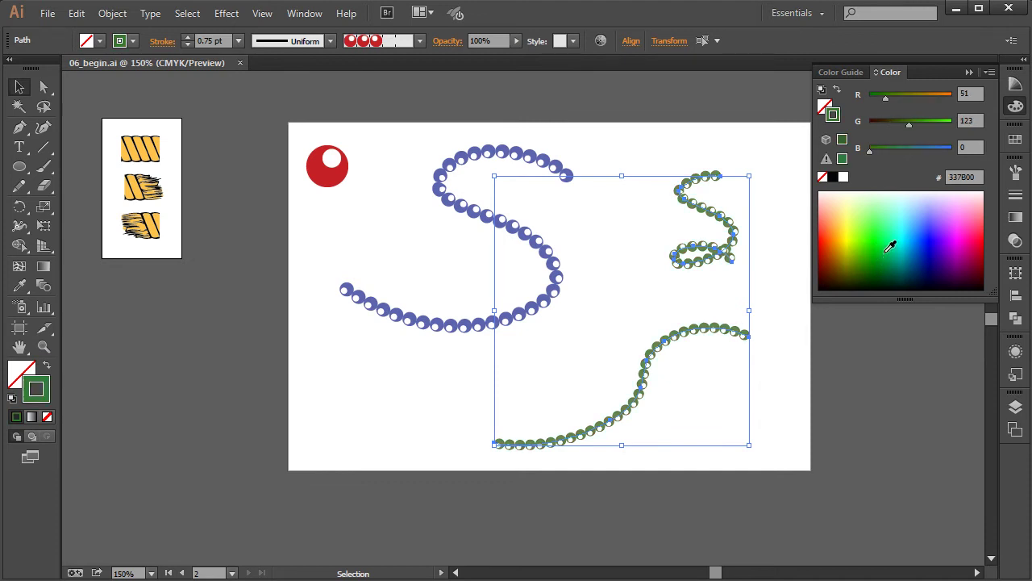
left_click(908, 391)
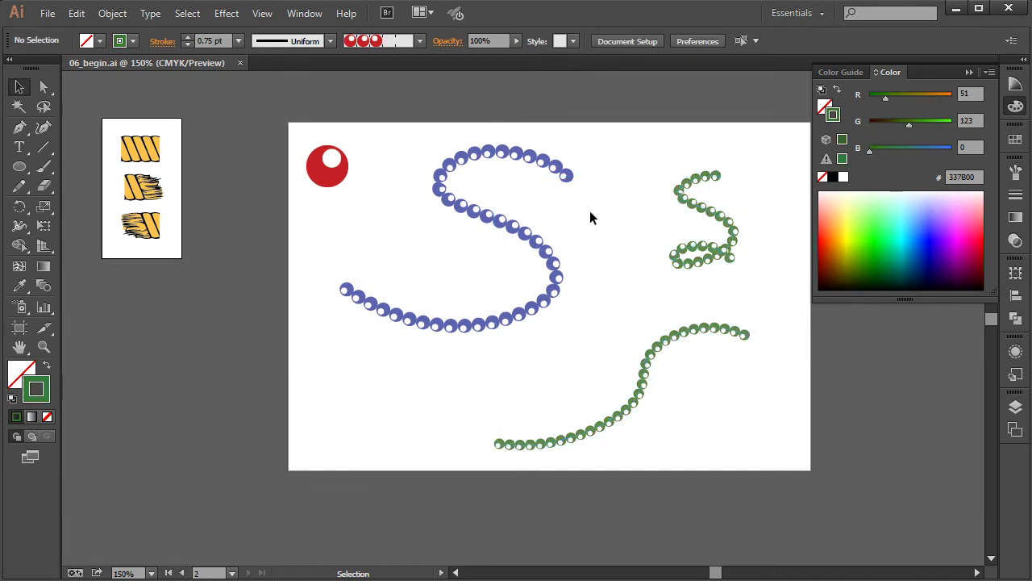
left_click(569, 174)
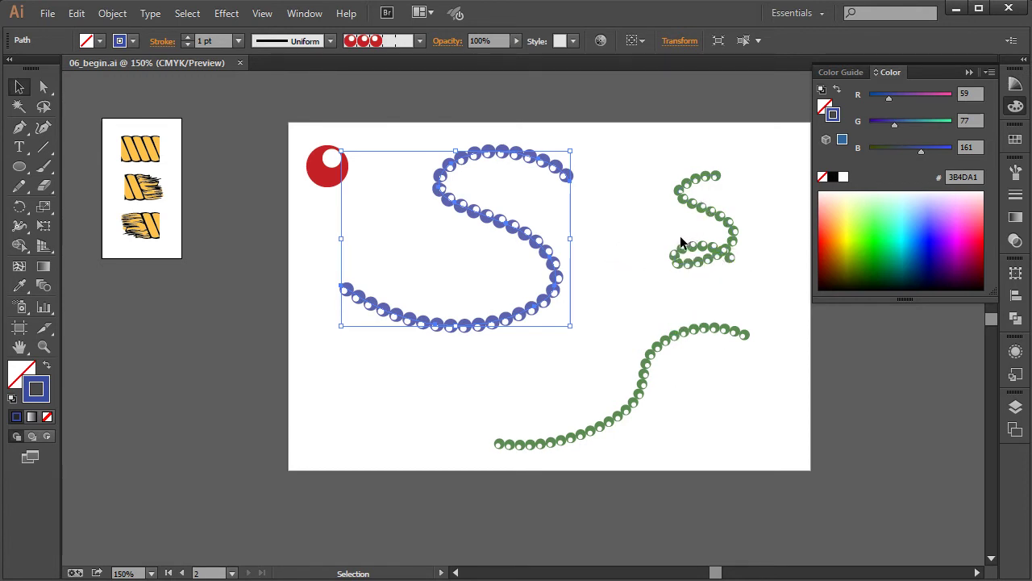
- Delete the three beaded curves, collapse the Color panel and zoom to 200%
left_click(663, 298)
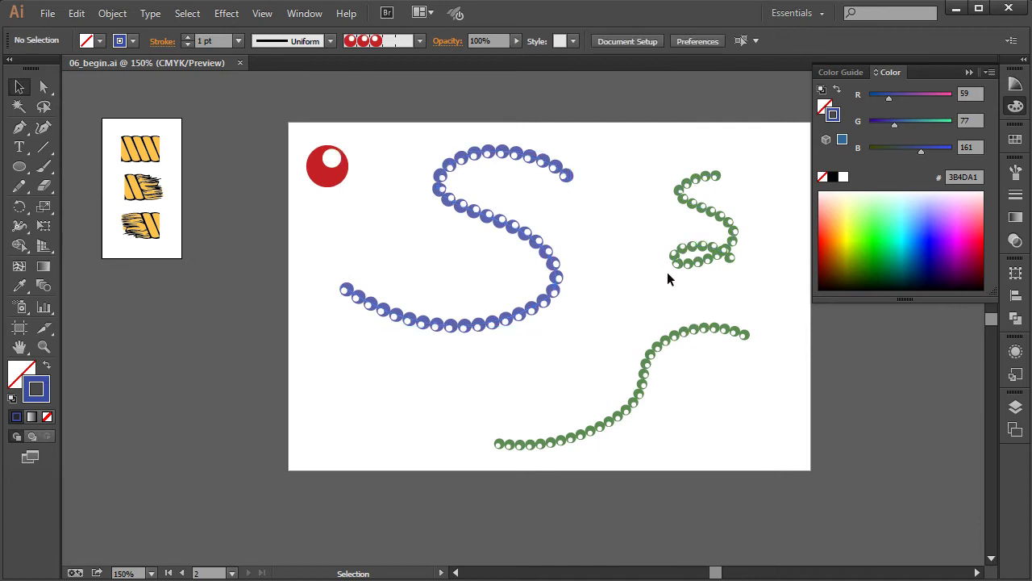
mouse_move(436, 133)
left_mouse_down()
mouse_move(613, 335)
mouse_move(820, 479)
left_mouse_up()
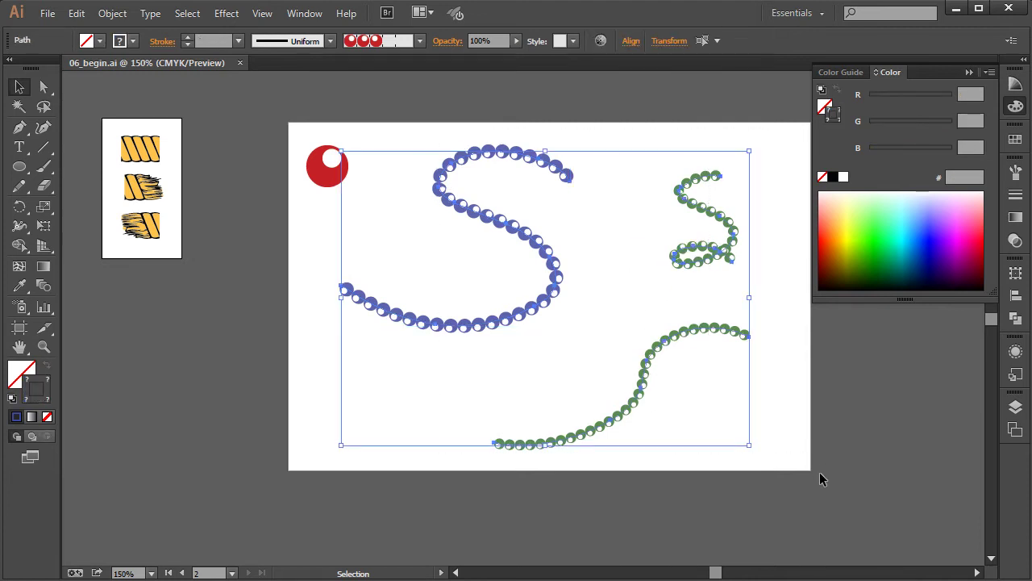
key("Delete")
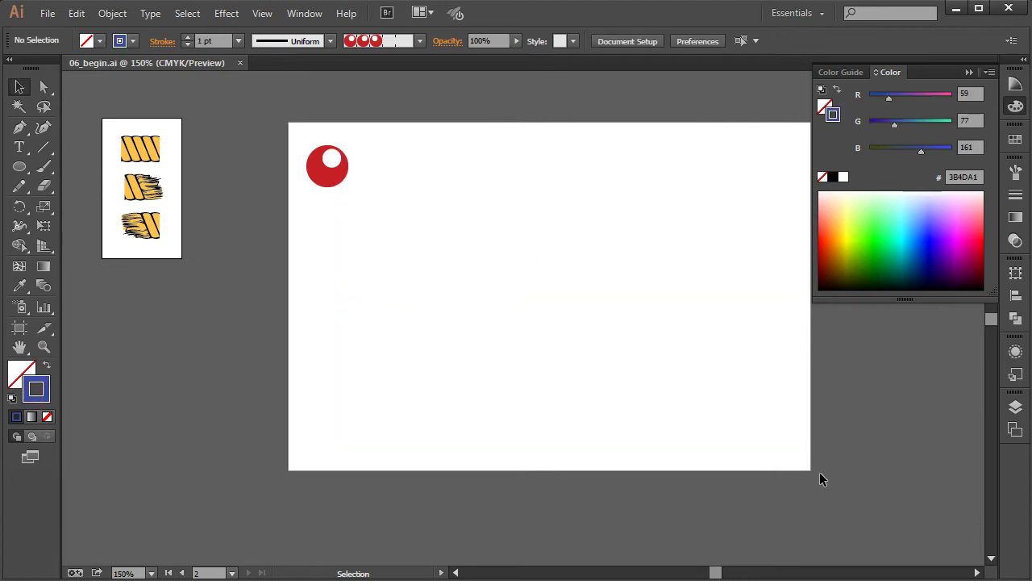
left_click(968, 72)
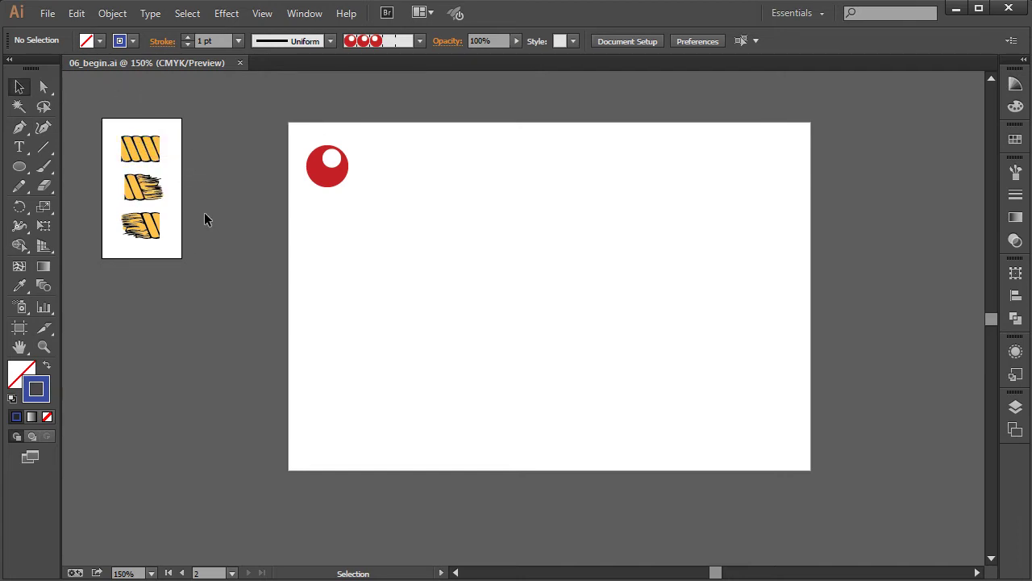
key("ctrl+plus")
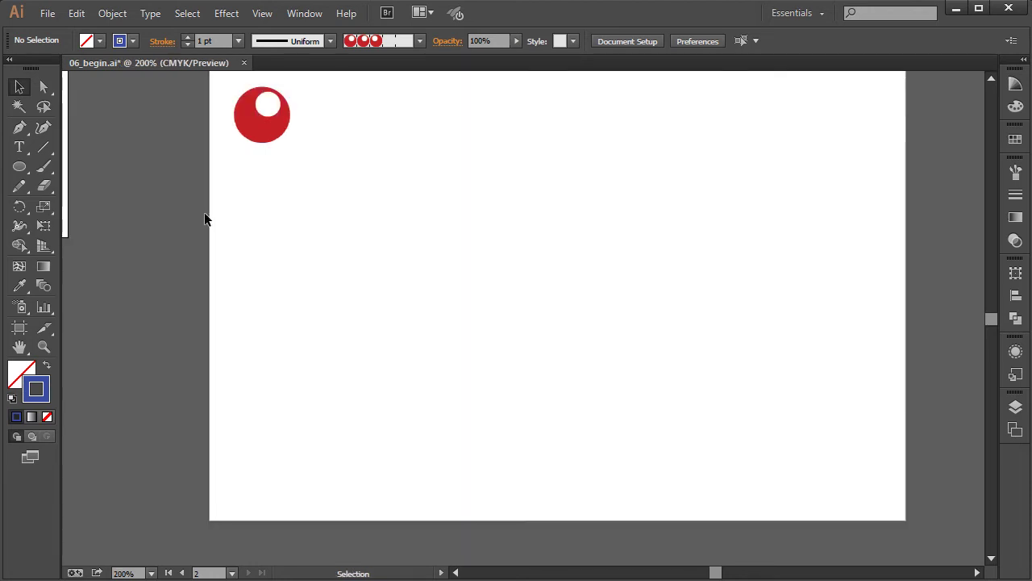
- Drag the middle and bottom rope tiles up to join the top rope tile
left_click_drag(571, 350, 584, 361)
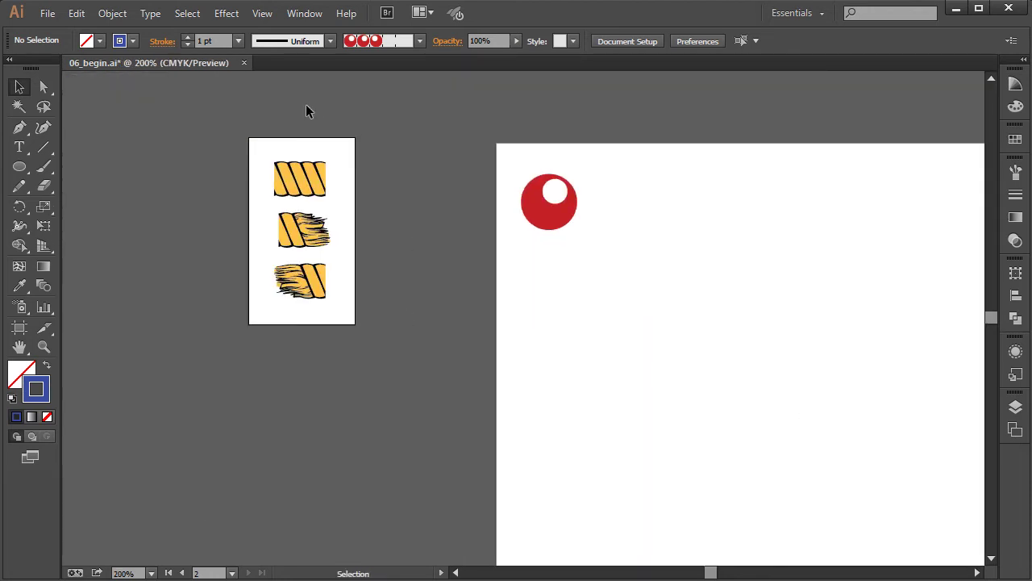
mouse_move(265, 149)
left_mouse_down()
mouse_move(291, 192)
mouse_move(348, 205)
left_mouse_up()
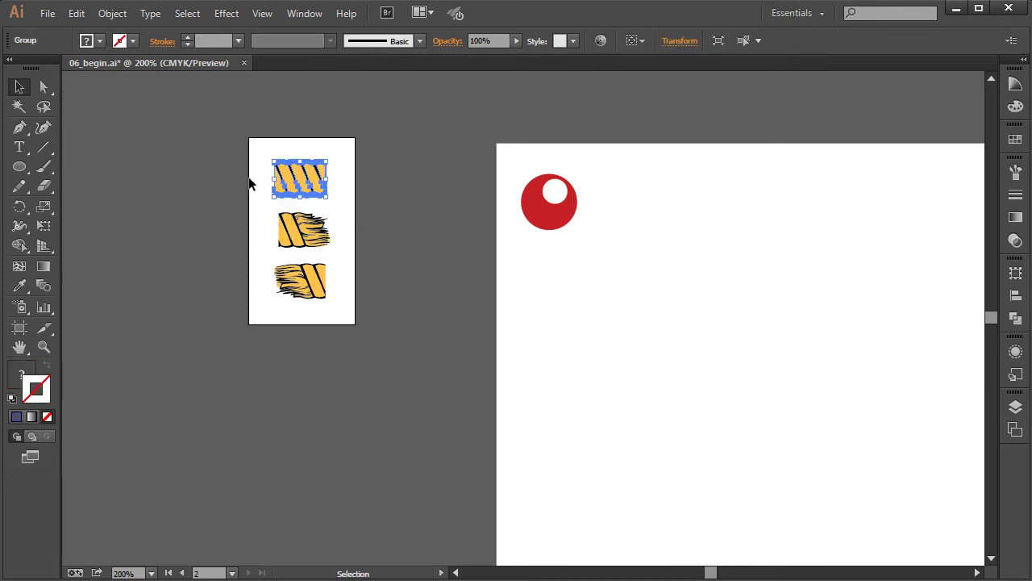
left_click(393, 234)
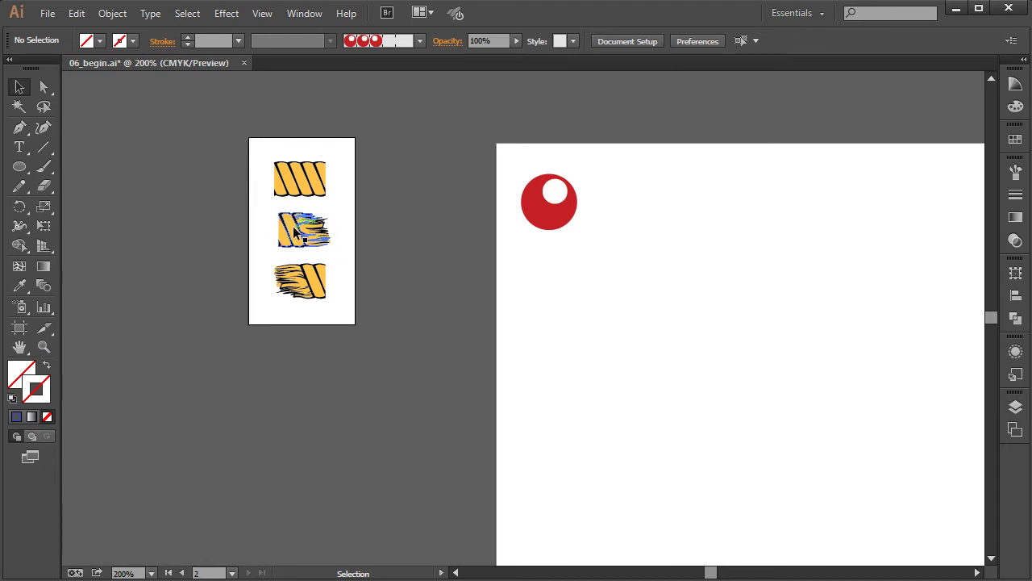
mouse_move(295, 228)
left_mouse_down()
mouse_move(331, 229)
mouse_move(352, 180)
mouse_move(339, 179)
left_mouse_up()
mouse_move(303, 276)
left_mouse_down()
mouse_move(274, 260)
mouse_move(254, 181)
mouse_move(307, 201)
mouse_move(253, 186)
left_mouse_up()
left_click(513, 288)
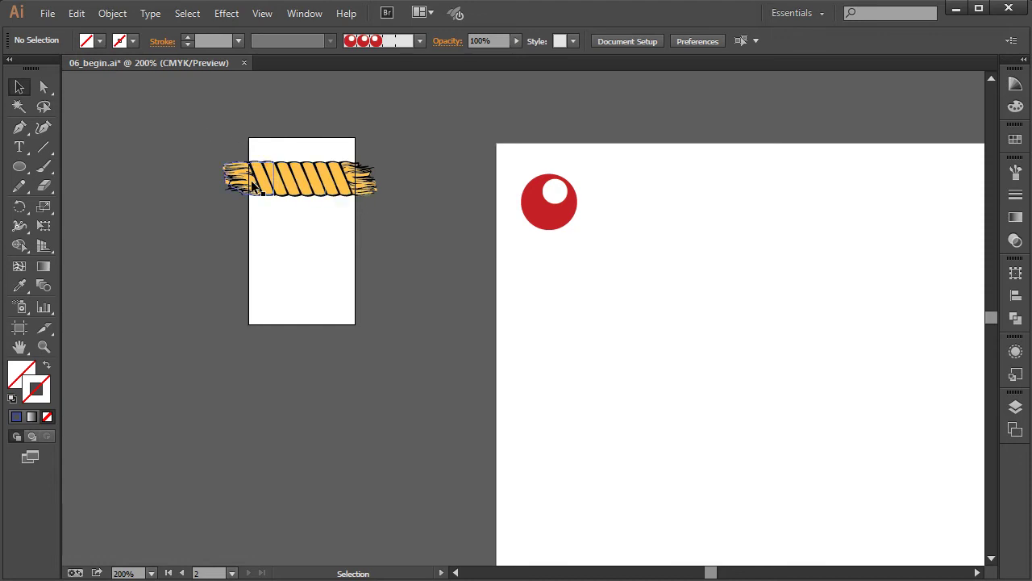
- At 400% zoom, pull the rope apart into end pieces and a lower middle segment
key("ctrl+plus")
scroll(537, 366, "left", 5)
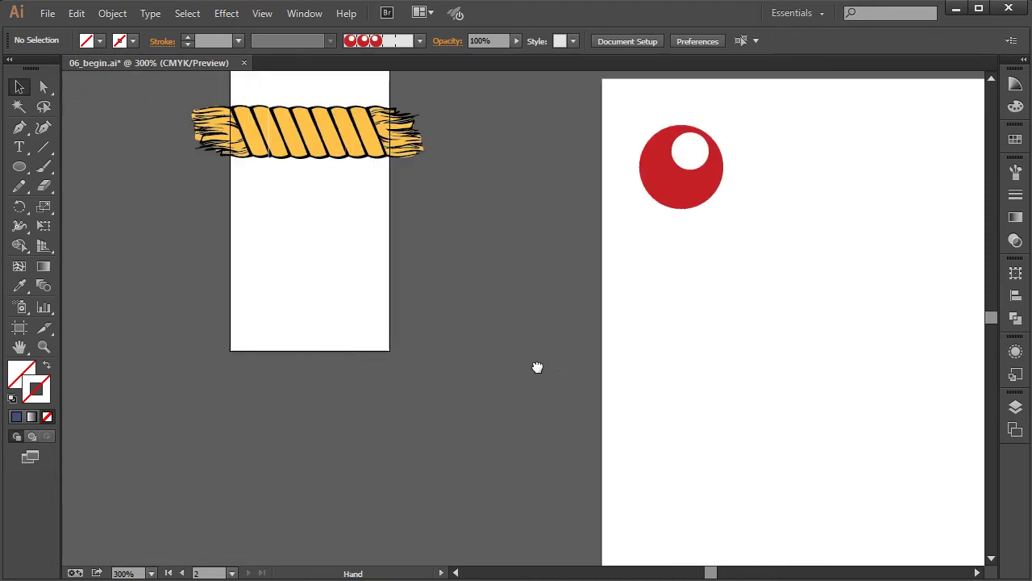
key("ctrl+plus")
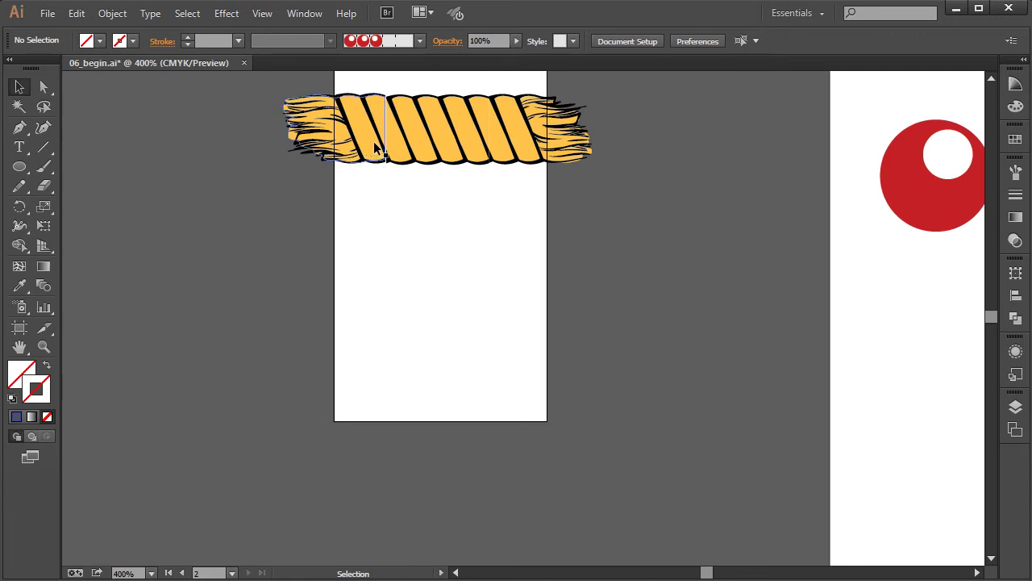
left_click_drag(352, 135, 355, 140)
left_click(478, 212)
left_click_drag(436, 139, 454, 259)
left_click(511, 315)
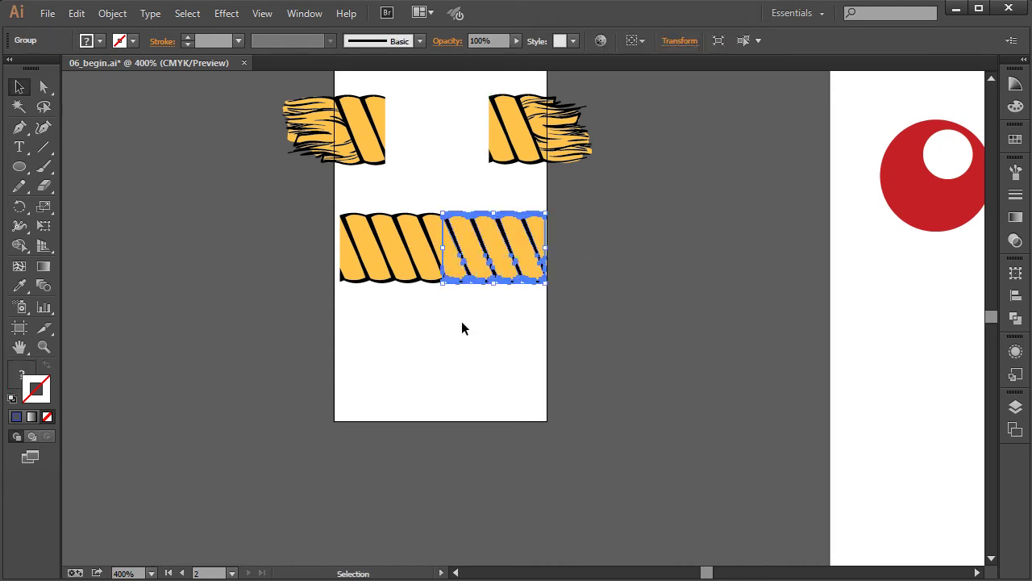
left_click(460, 327)
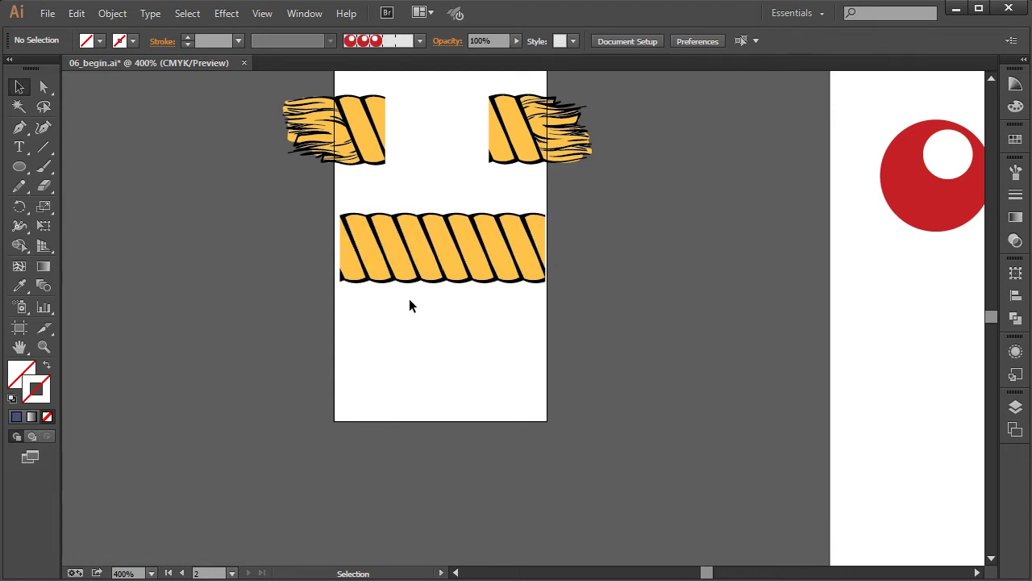
- Split the lower rope into two separate middle tiles and show the Brushes list
left_click_drag(392, 254, 439, 342)
left_click_drag(504, 270, 455, 251)
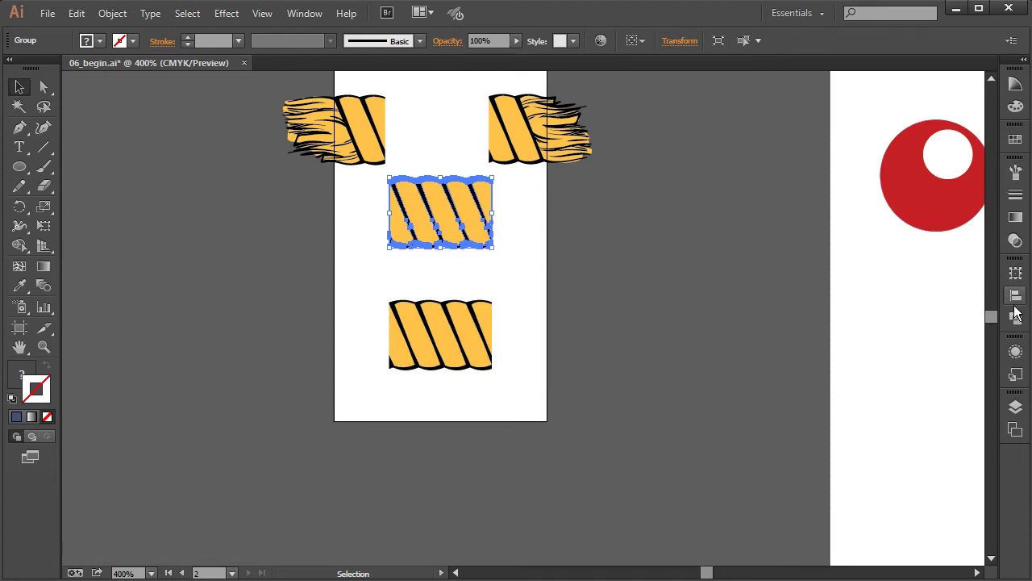
left_click(1015, 170)
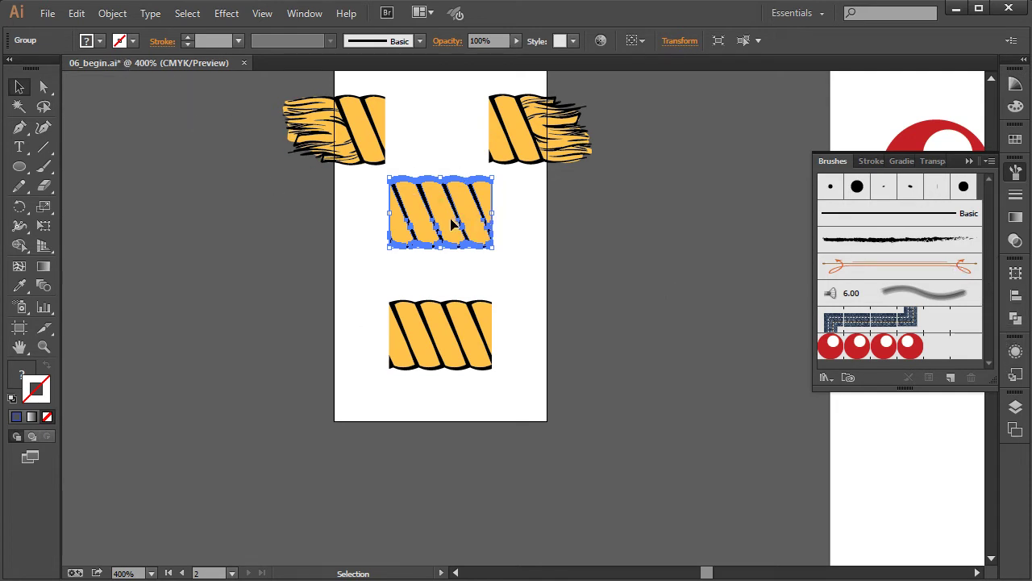
- Make a pattern swatch named 'center' from the middle rope tile via Object > Pattern > Make
left_click(117, 13)
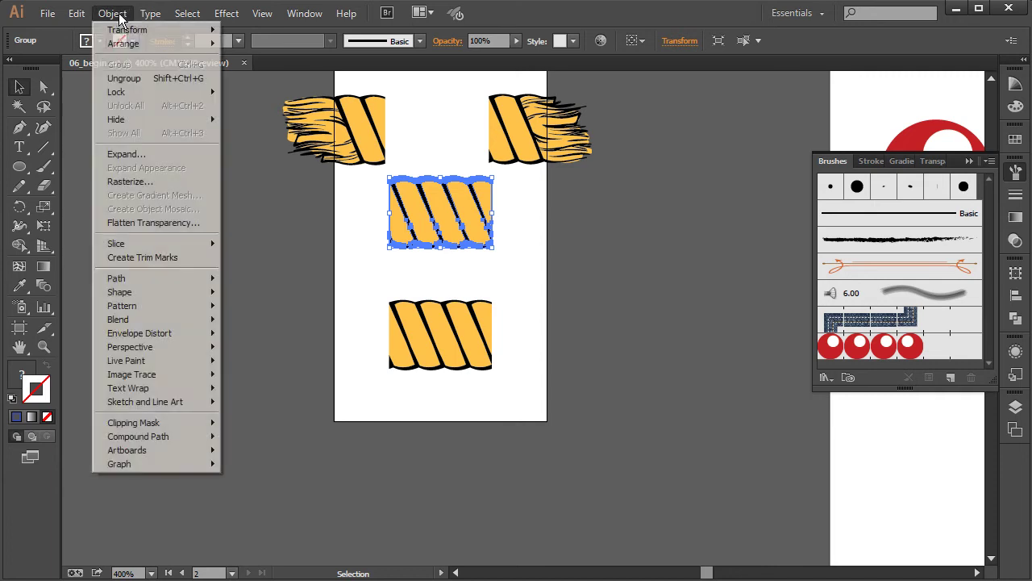
mouse_move(162, 306)
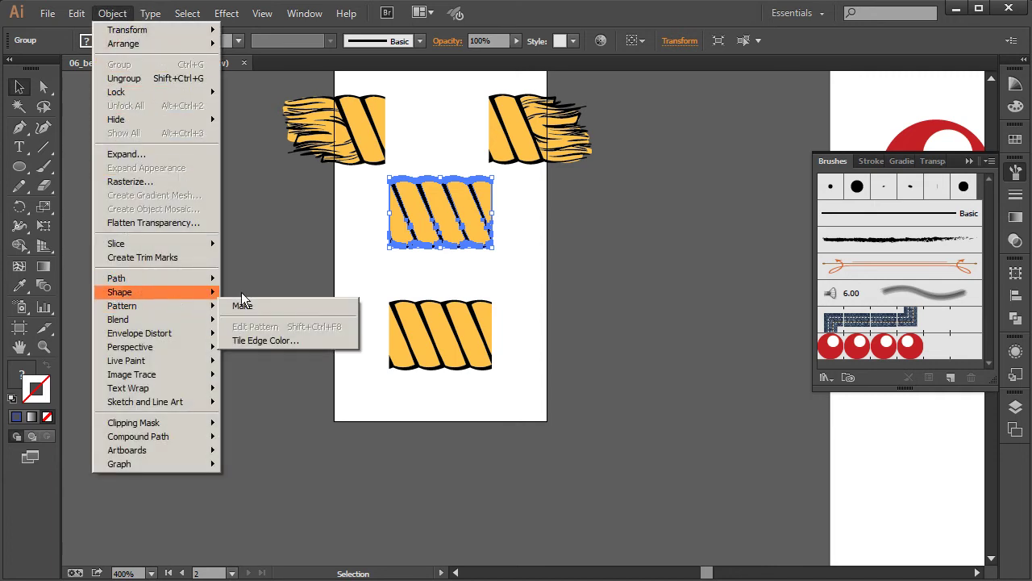
left_click(244, 306)
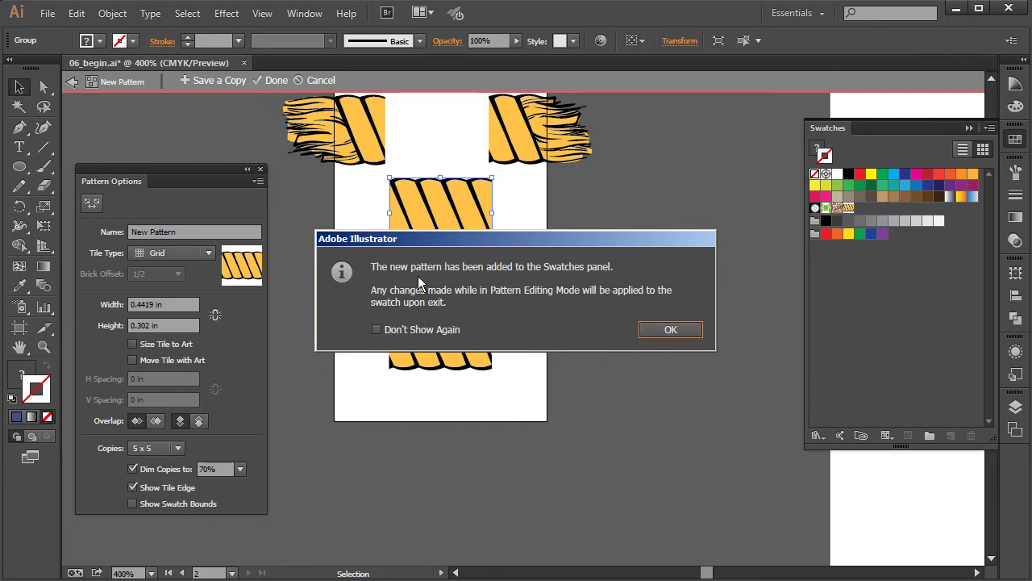
left_click(670, 332)
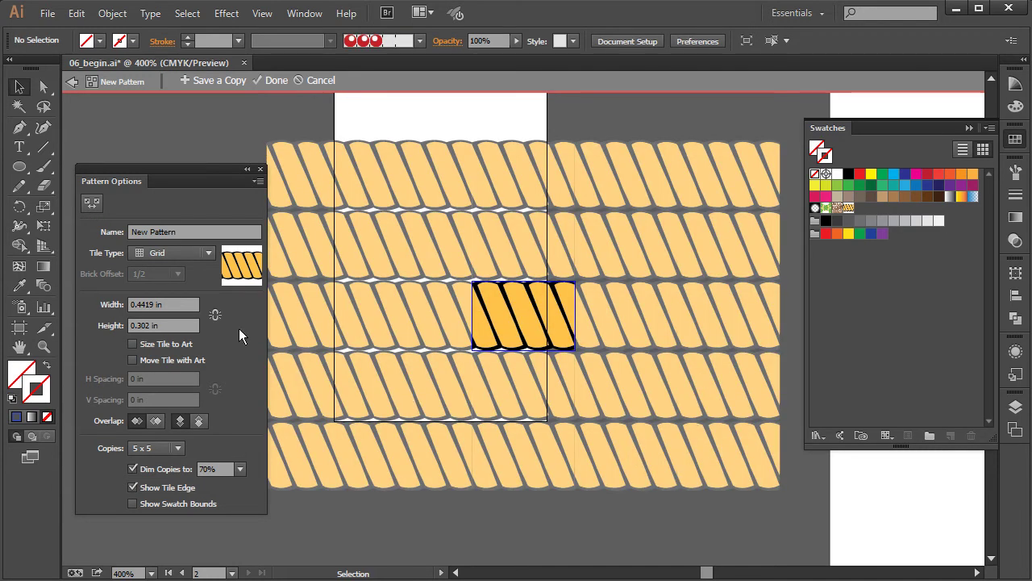
left_click(179, 231)
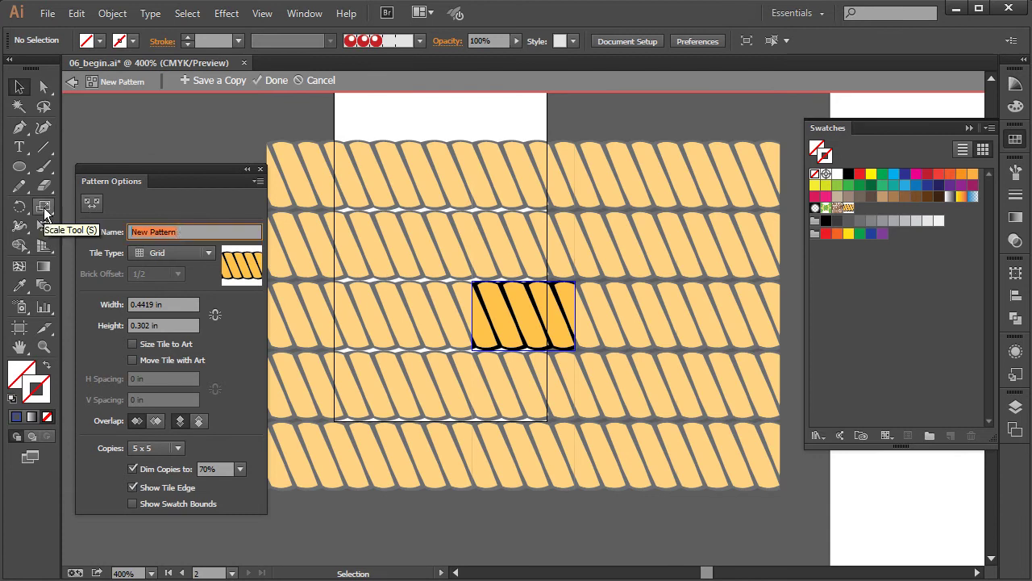
type("center")
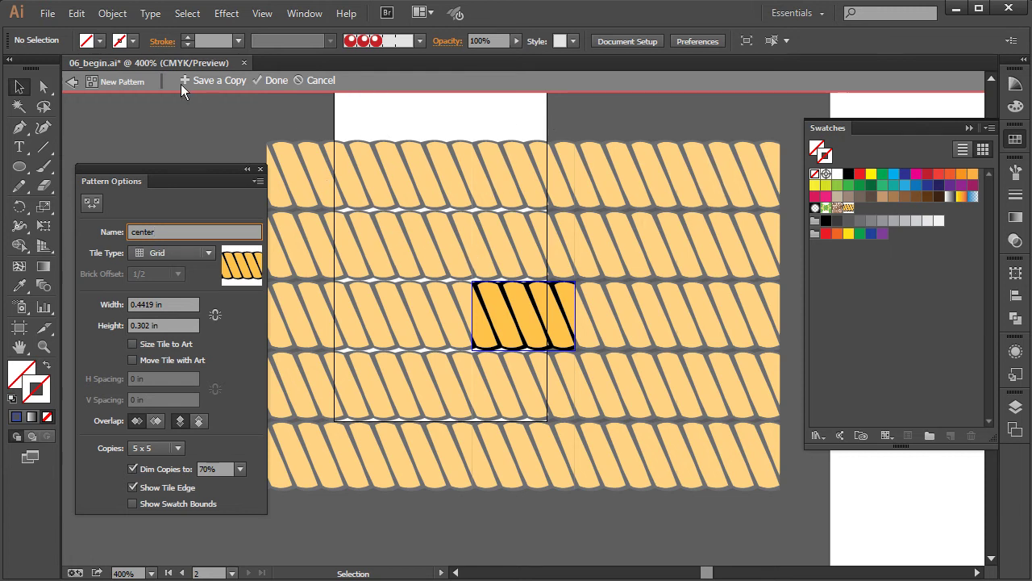
key("Return")
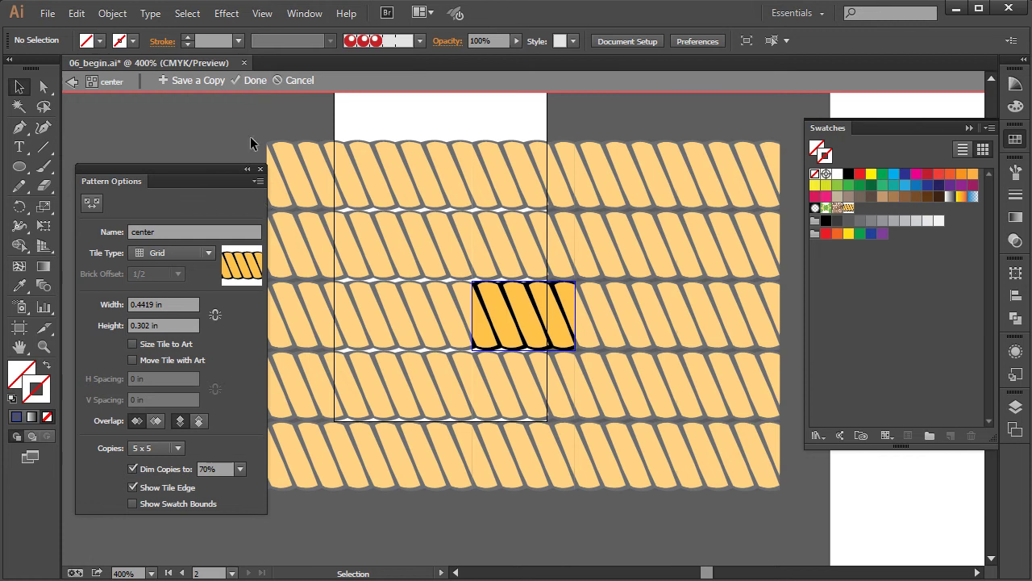
left_click(253, 80)
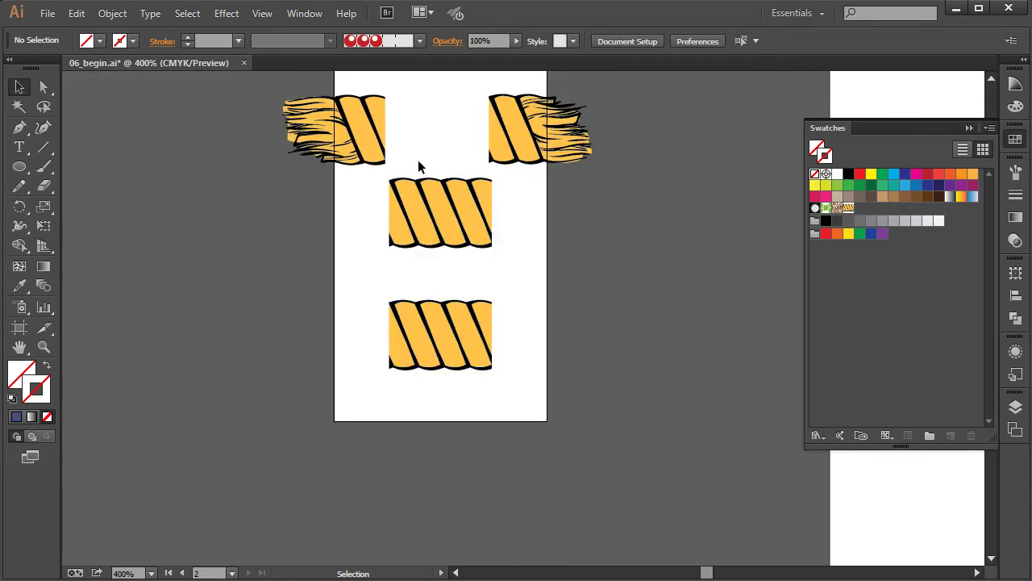
- Make a pattern swatch named 'end' from the left frayed rope-end tile
left_click(363, 129)
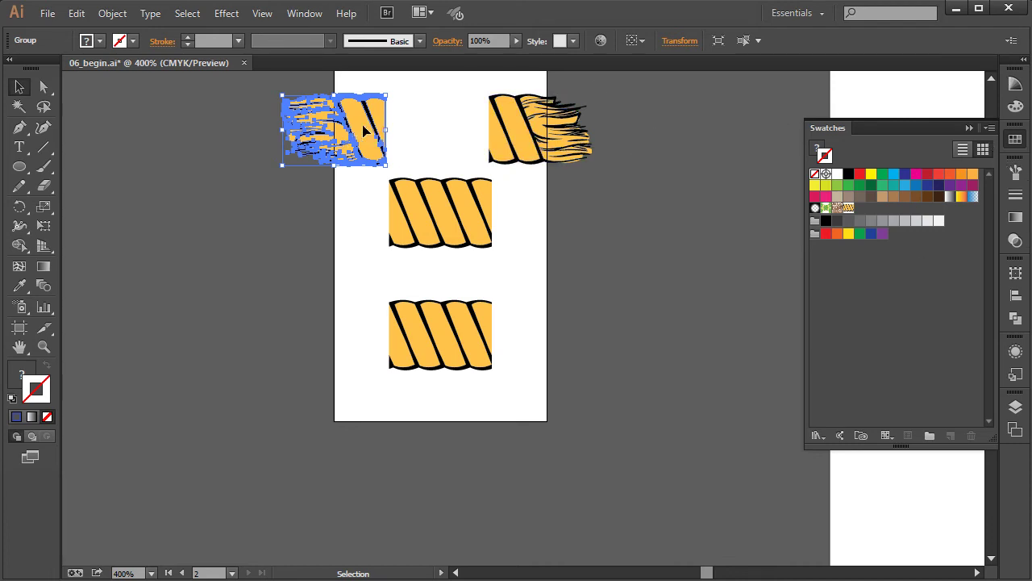
left_click(112, 13)
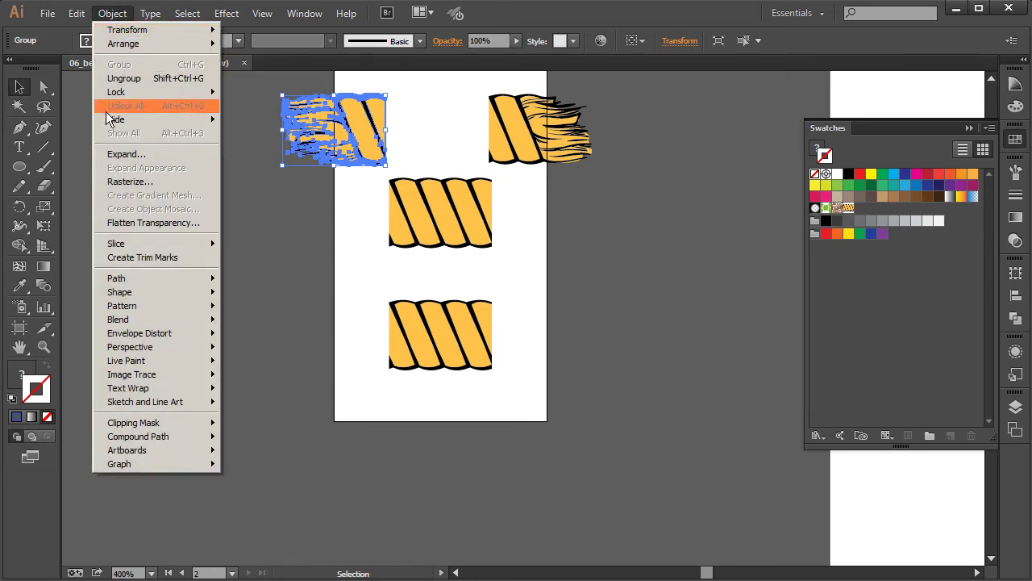
mouse_move(135, 282)
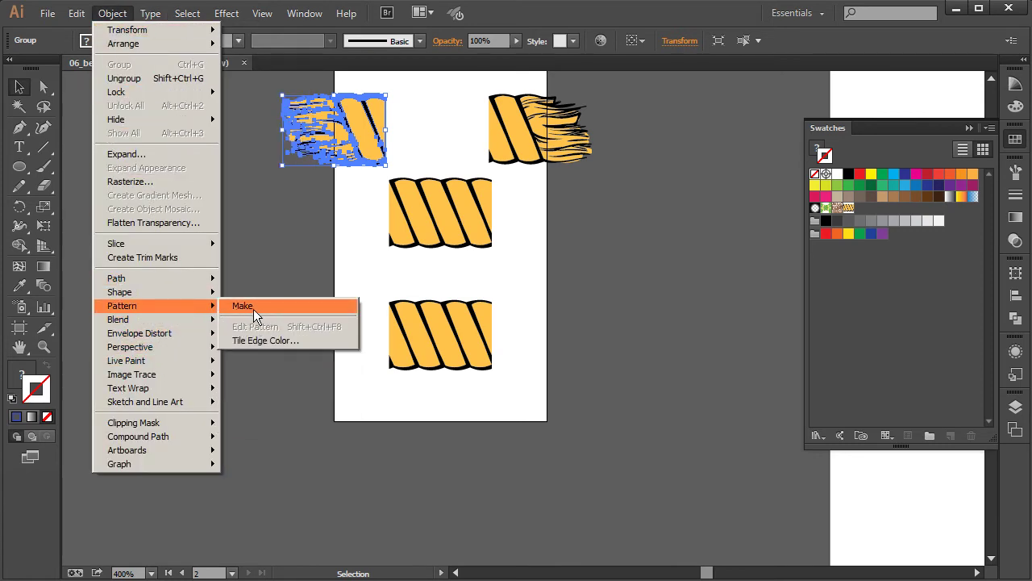
left_click(254, 307)
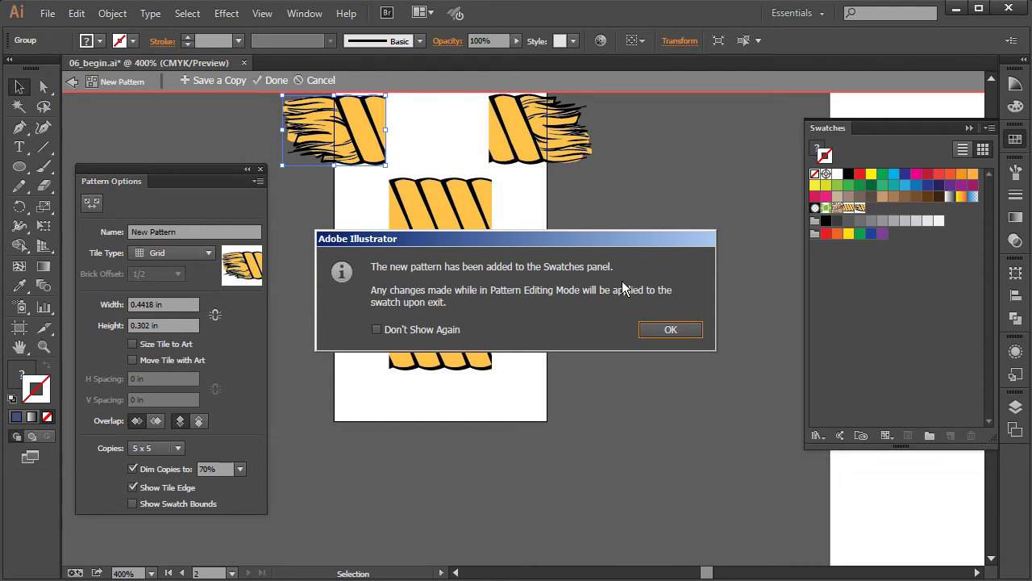
left_click(668, 329)
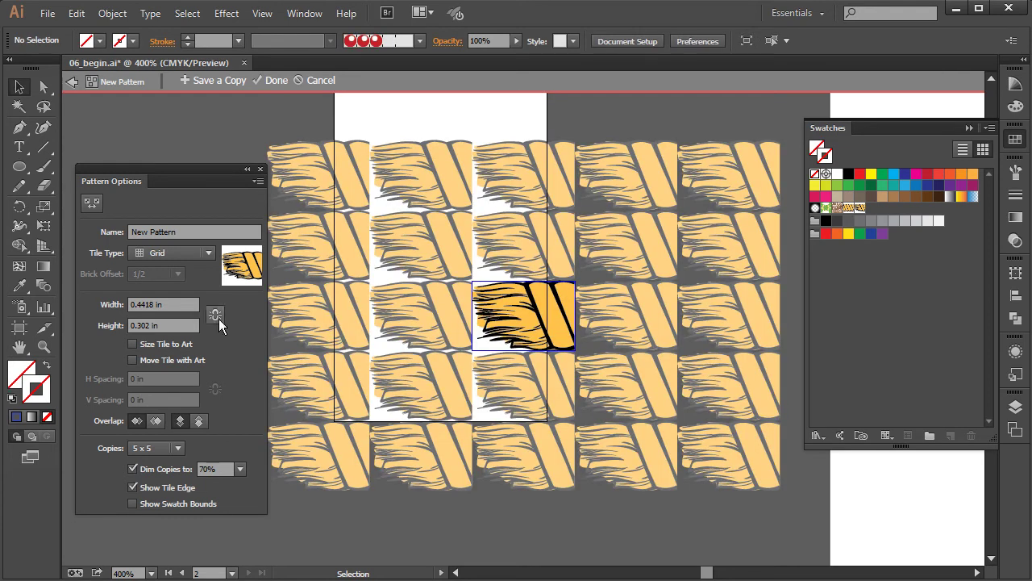
left_click_drag(177, 232, 99, 224)
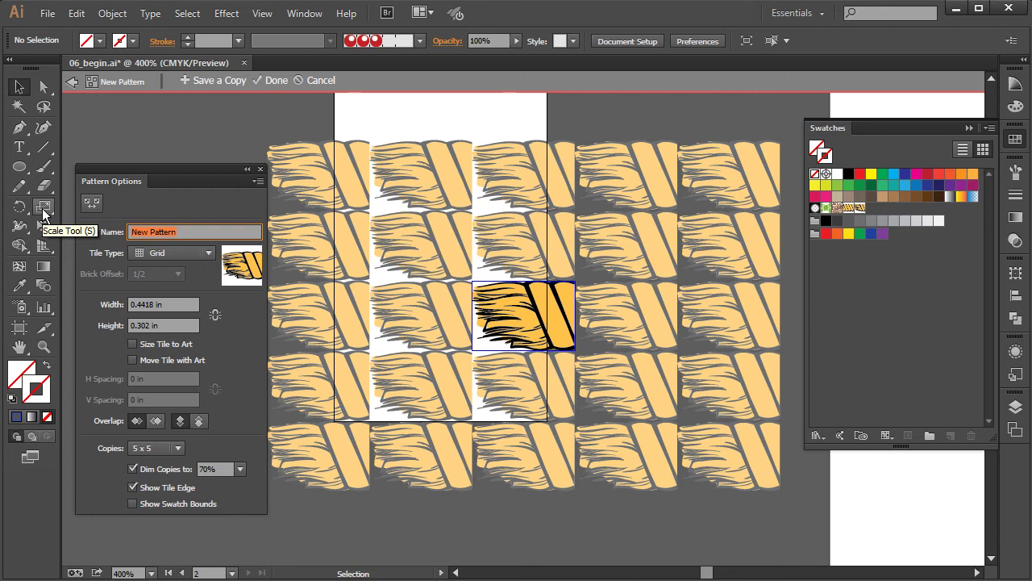
type("endl")
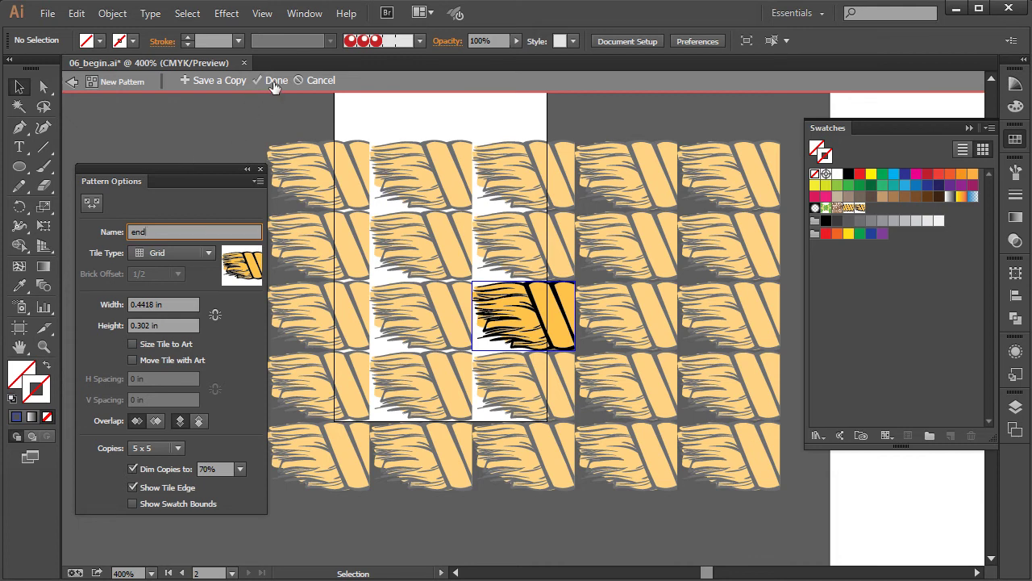
key("Return")
left_click(245, 82)
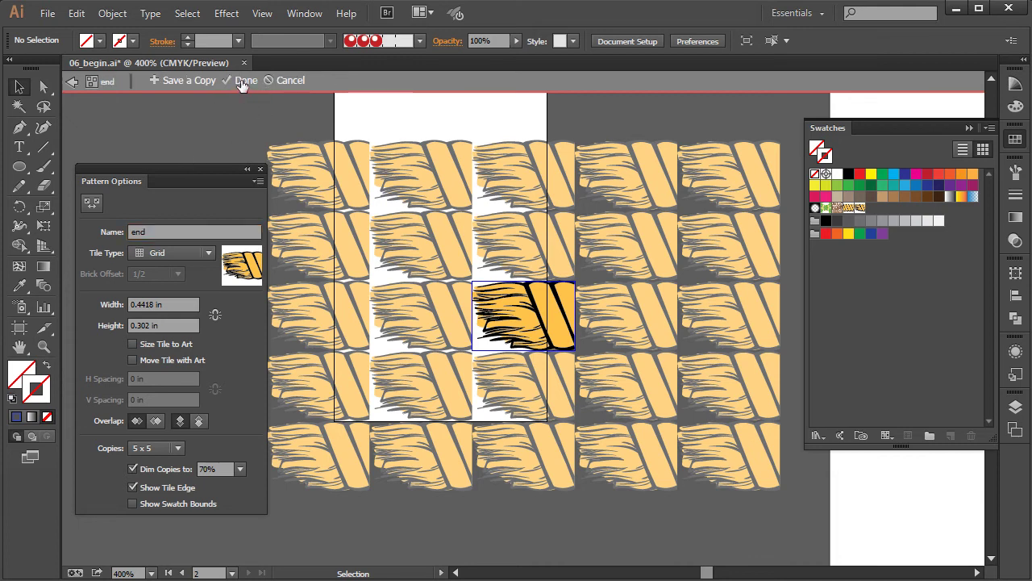
left_click(503, 158)
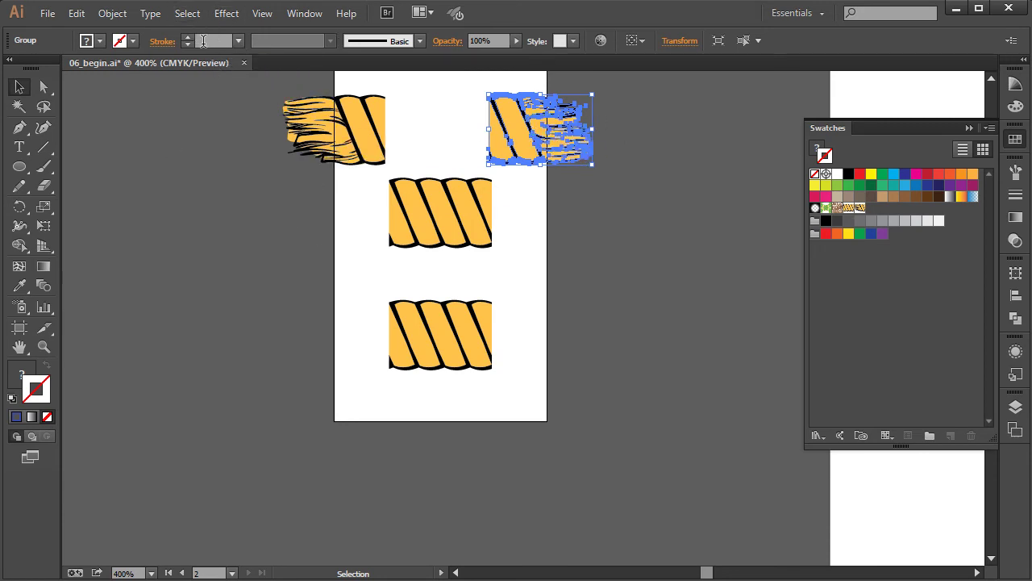
- Create a pattern swatch named 'start' from the right frayed rope end
left_click(125, 15)
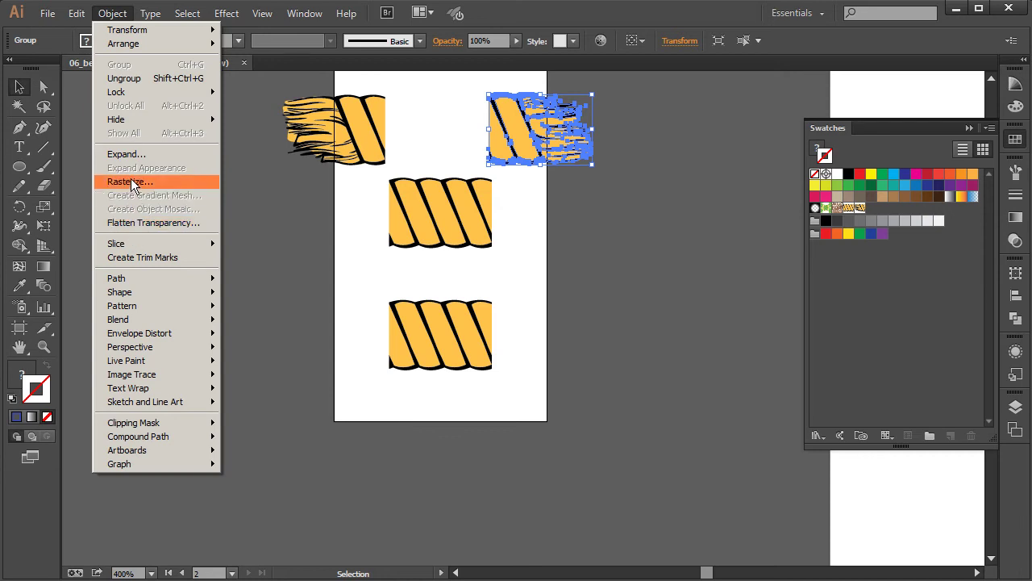
mouse_move(146, 304)
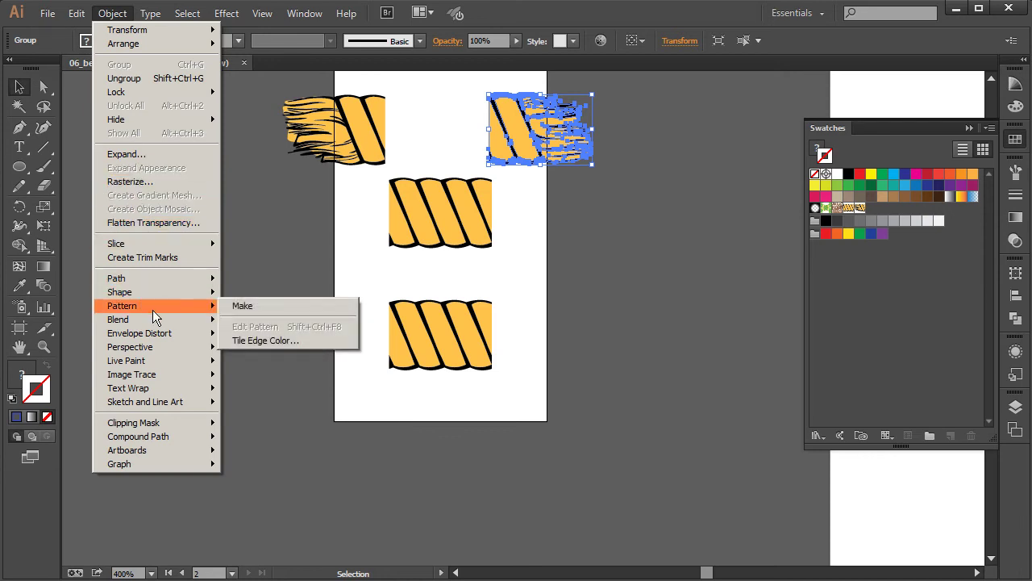
left_click(256, 307)
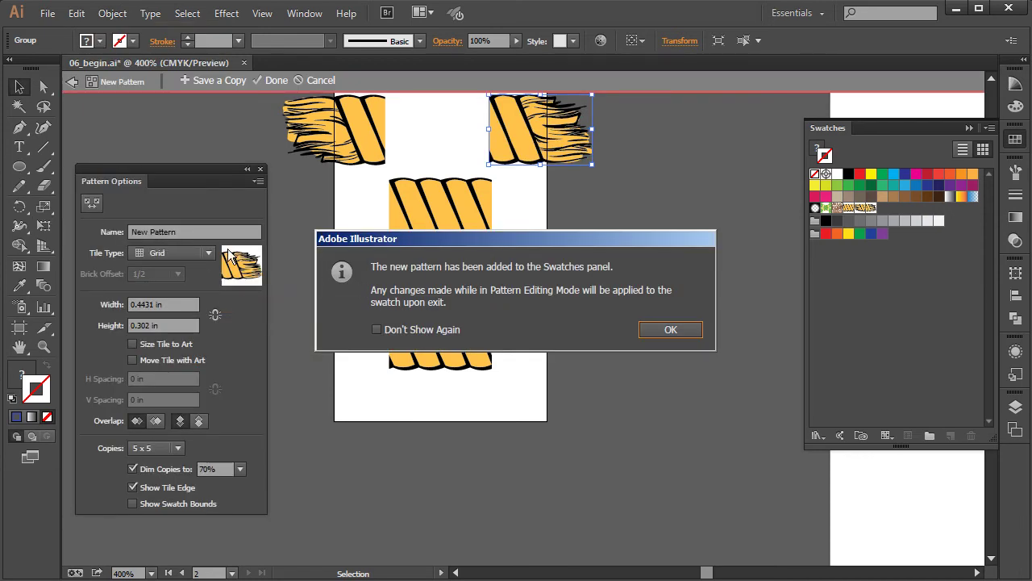
left_click(652, 328)
left_click(134, 231)
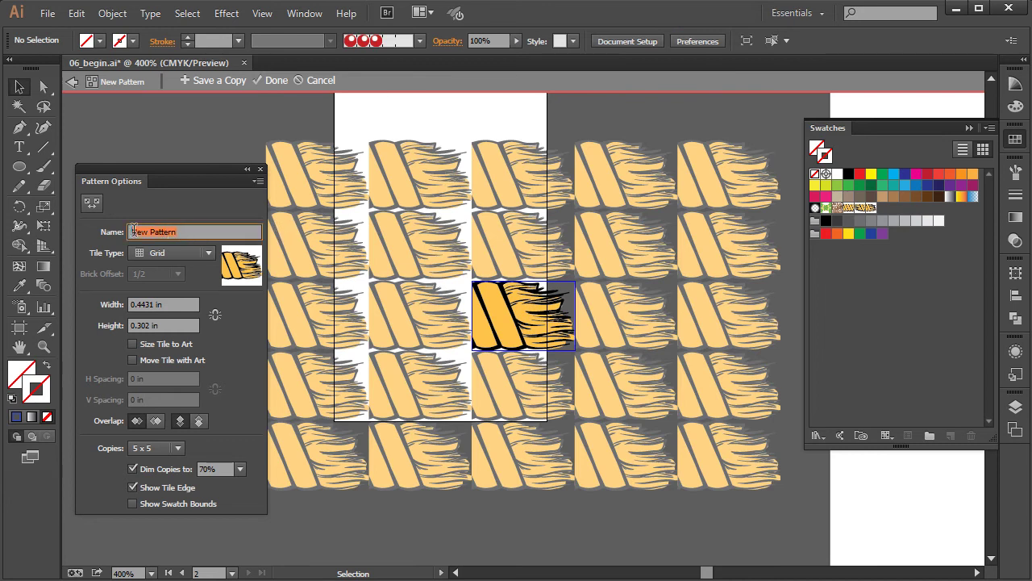
type("start")
key("Return")
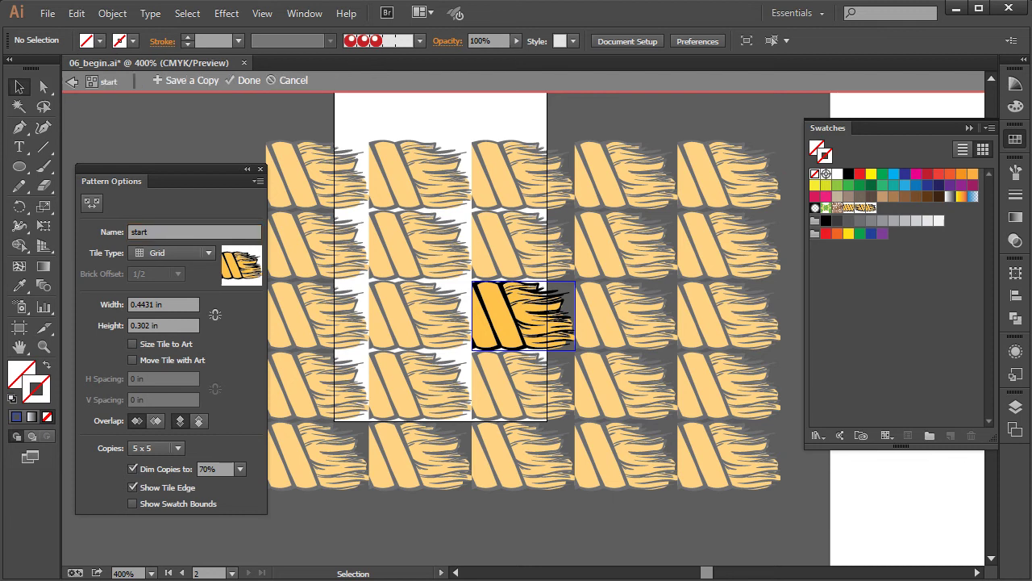
left_click(234, 81)
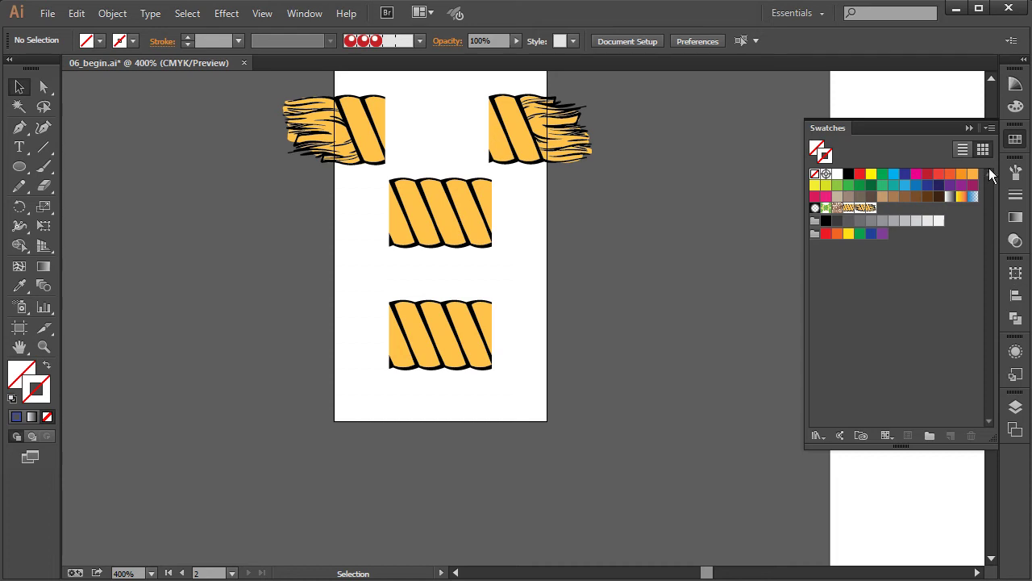
- Create a new pattern brush named 'rope' with the center pattern as its side tile
left_click(1014, 173)
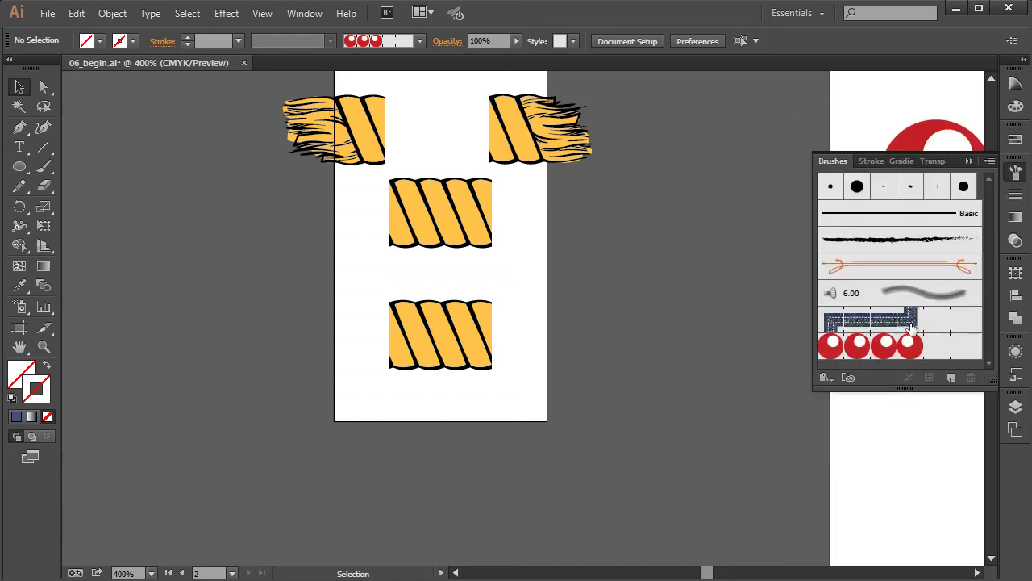
left_click(952, 378)
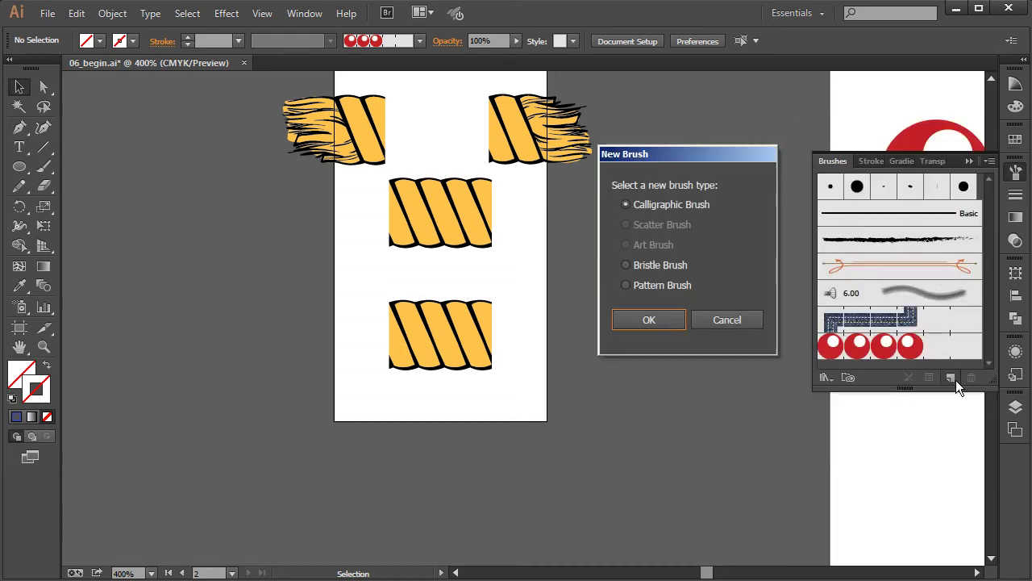
left_click(627, 284)
left_click(654, 319)
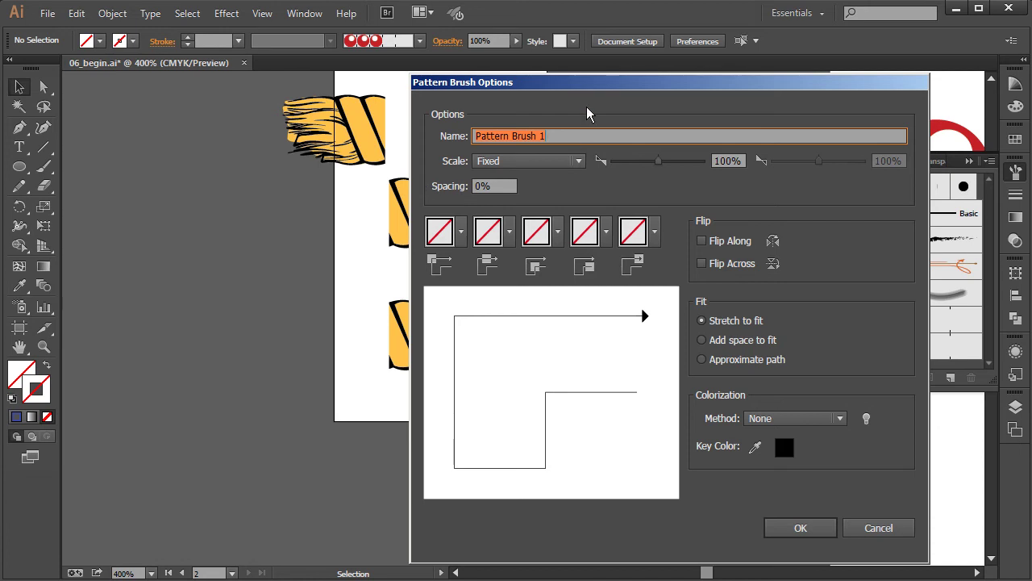
type("rope")
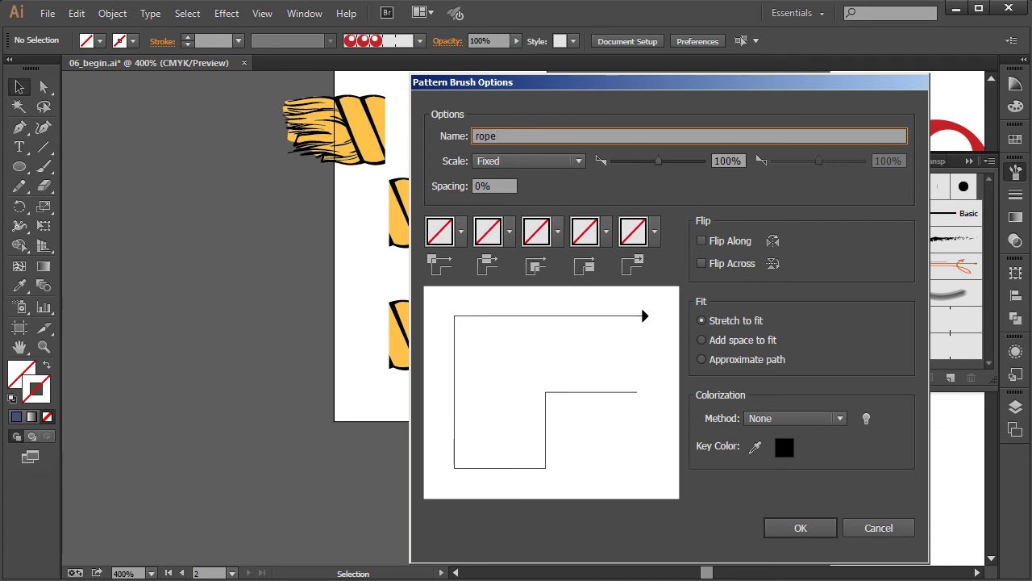
left_click(509, 234)
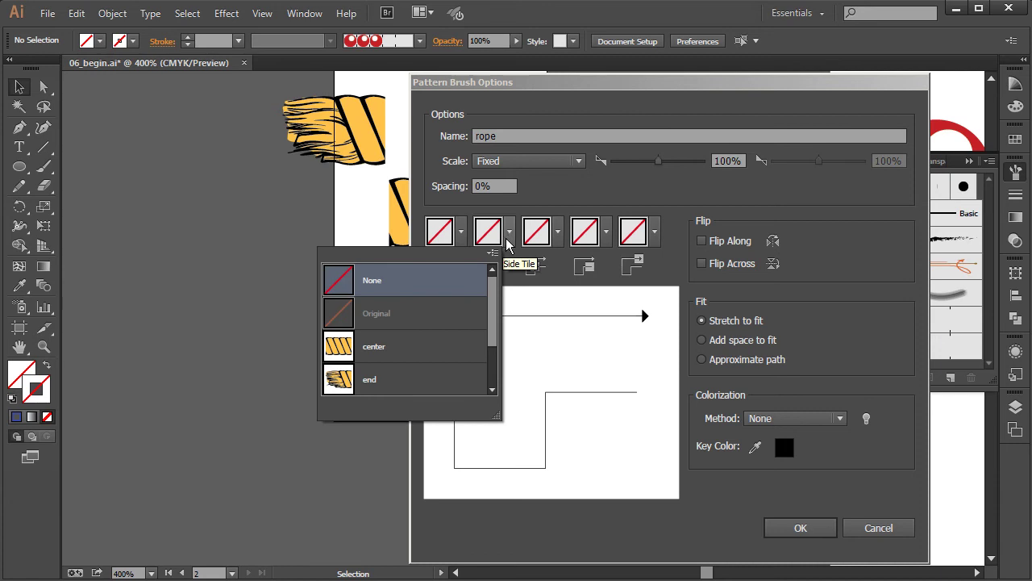
left_click(373, 346)
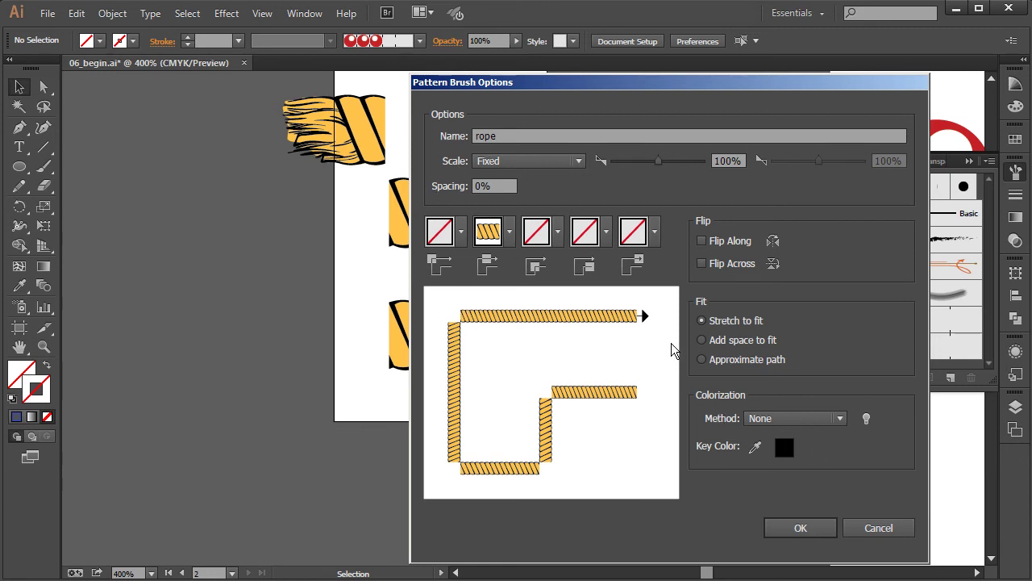
- Set outer and inner corner tiles to Auto-Between, after trying Auto-Sliced and Auto-Overlap
left_click(461, 231)
scroll(362, 339, "down", 2)
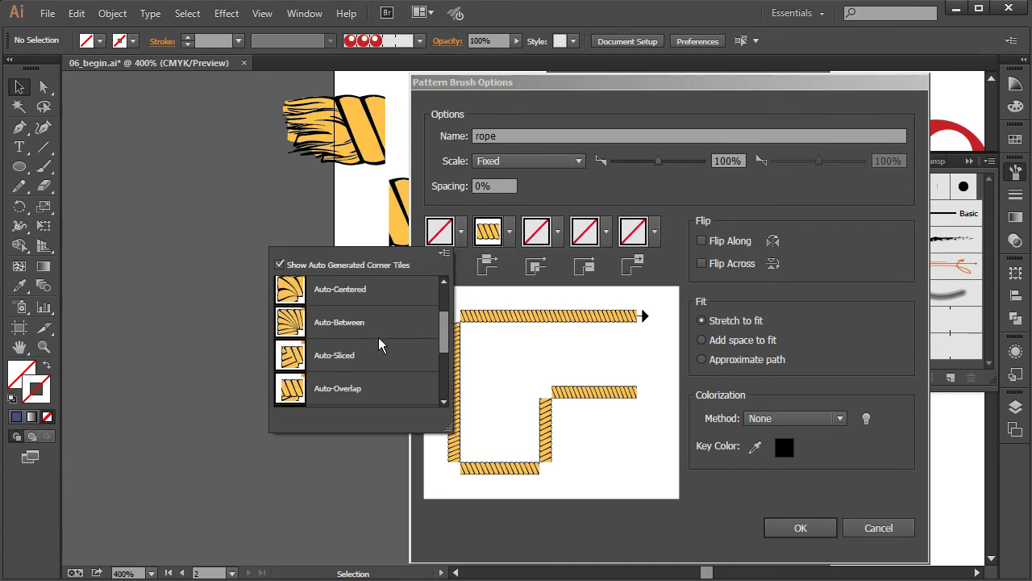
left_click(343, 327)
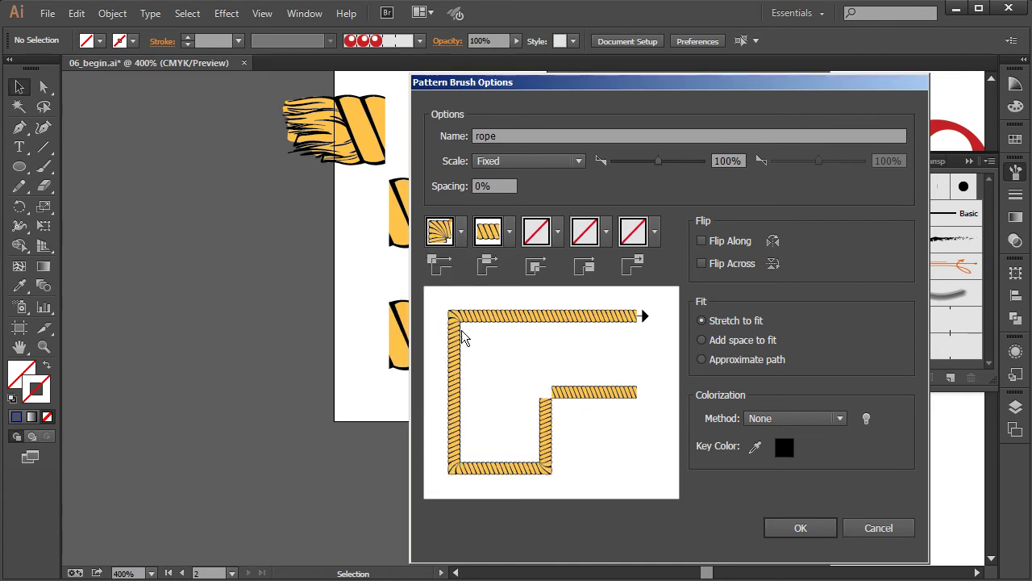
left_click(461, 232)
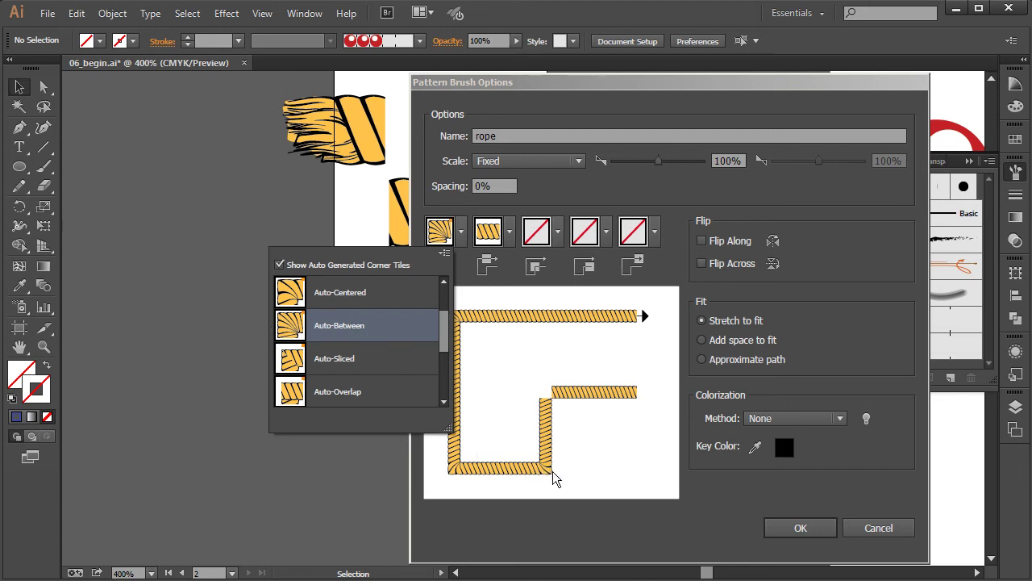
left_click(305, 360)
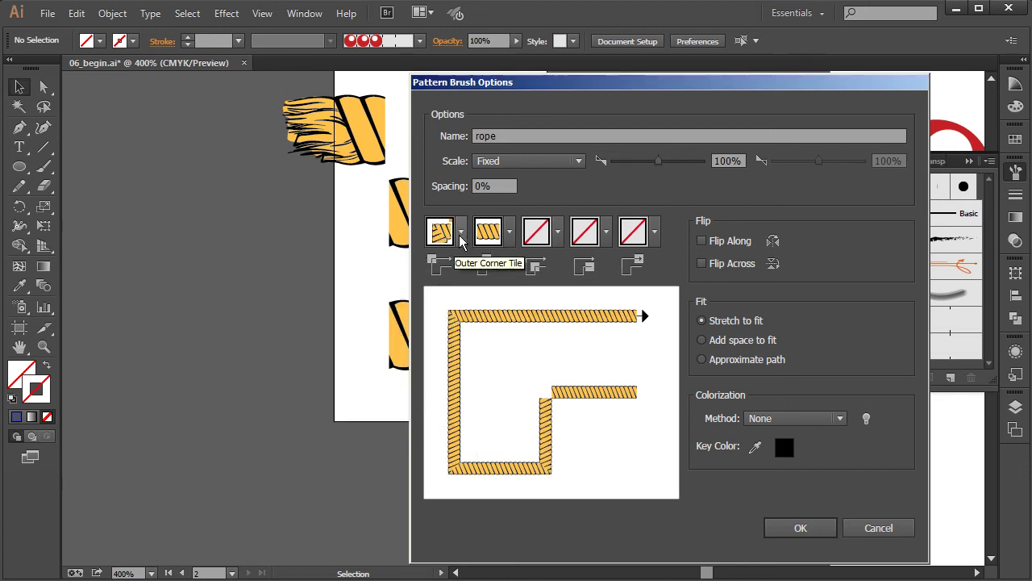
left_click(460, 233)
left_click(355, 403)
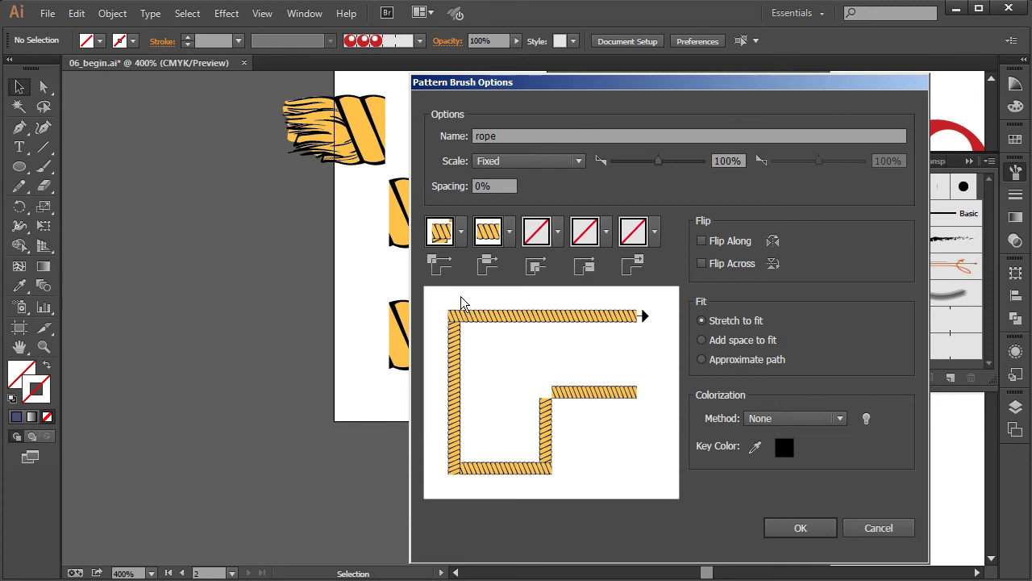
left_click(460, 233)
left_click(339, 334)
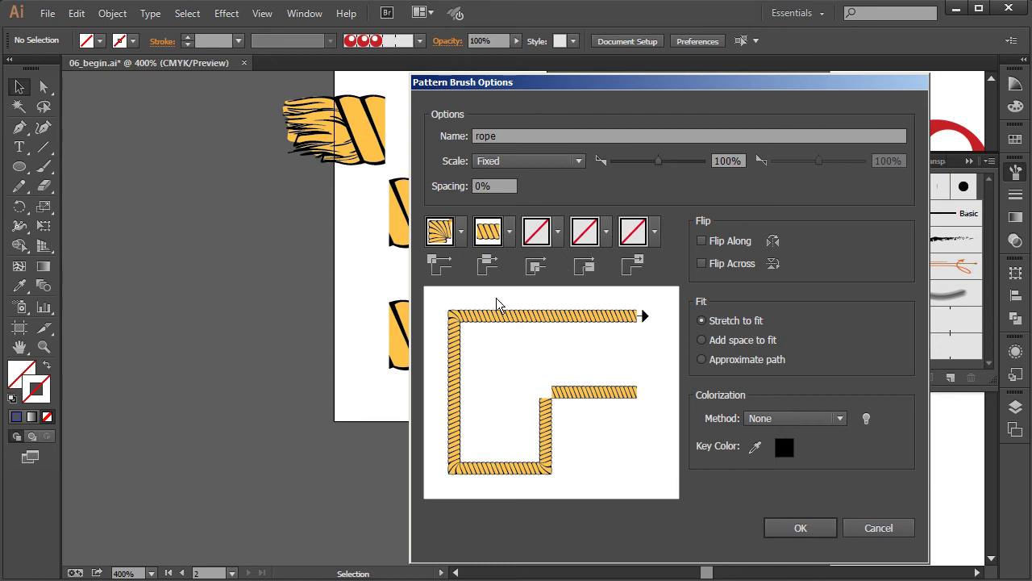
left_click(545, 234)
left_click(463, 393)
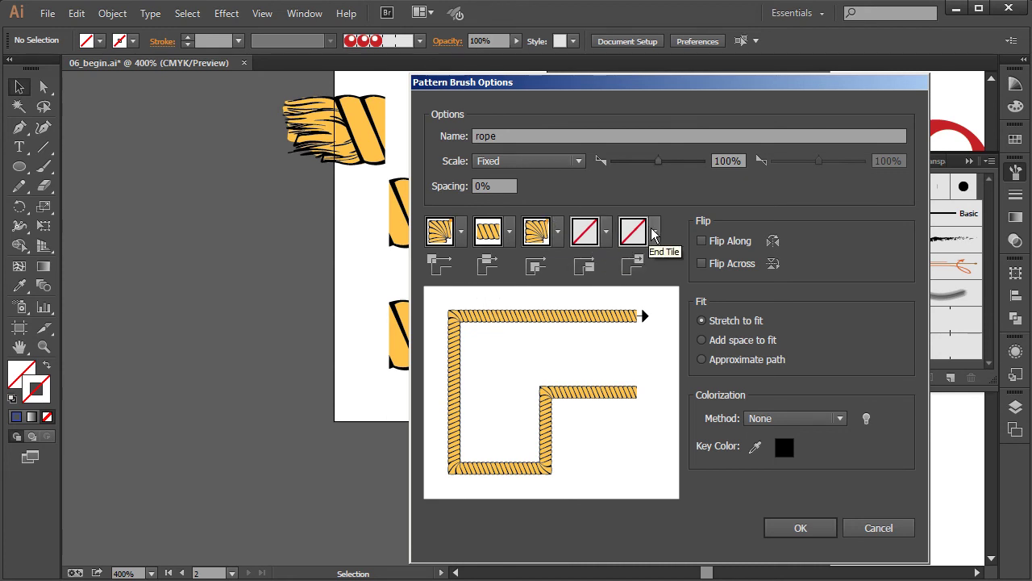
- Give the rope a frayed start tile using the 'end' pattern
left_click(606, 232)
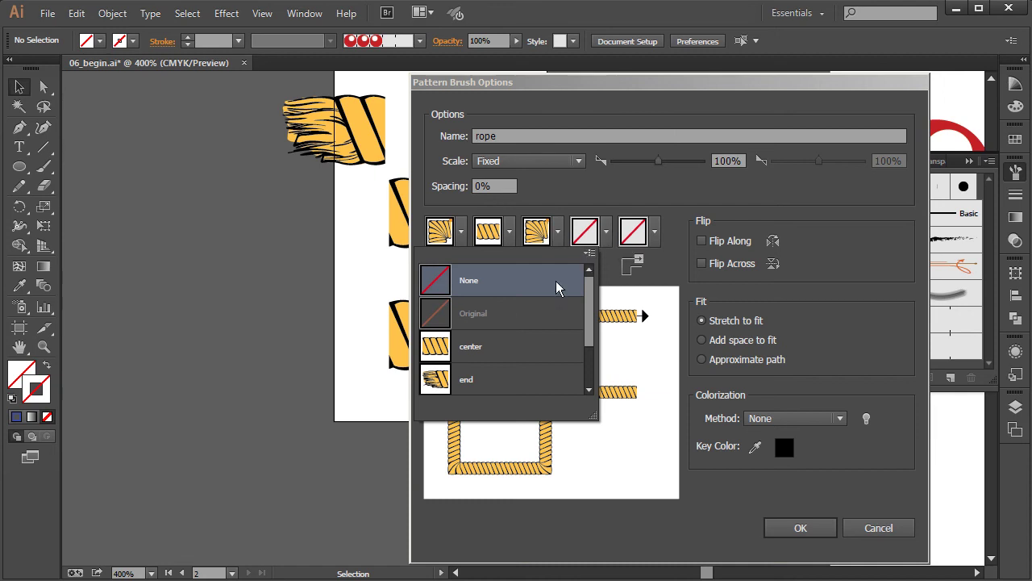
scroll(585, 327, "down", 2)
left_click(506, 379)
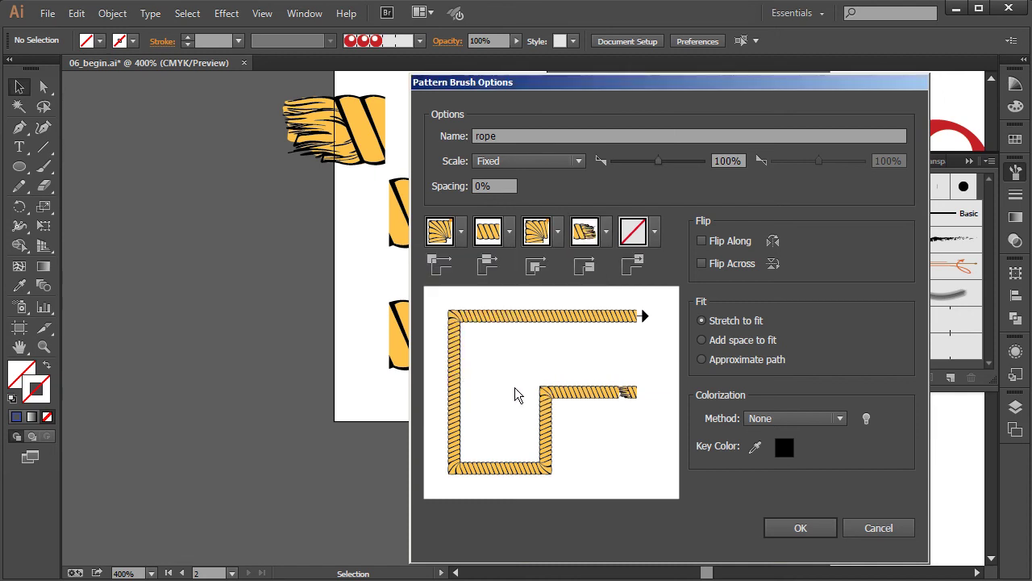
left_click(606, 233)
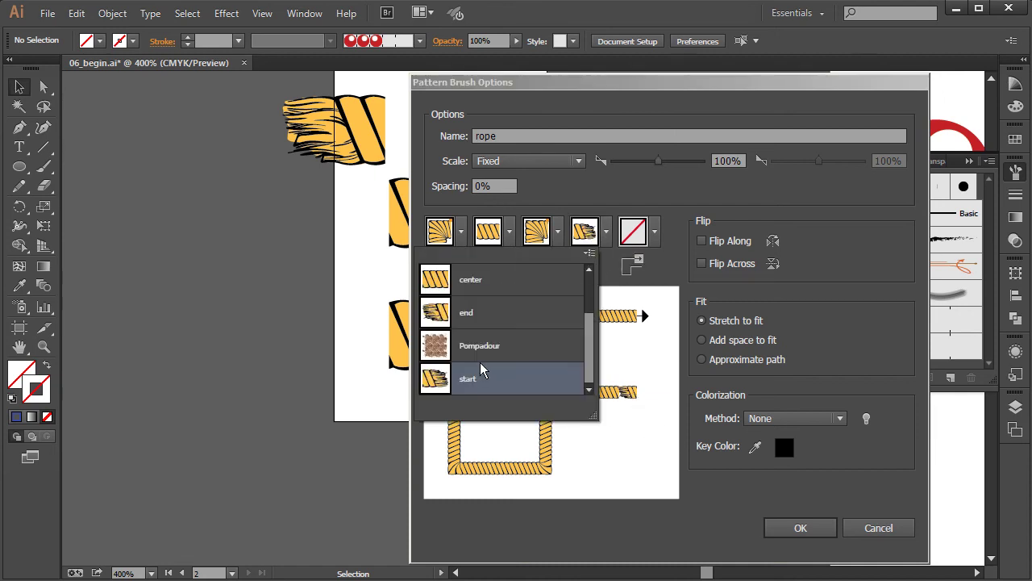
left_click(486, 314)
left_click(609, 241)
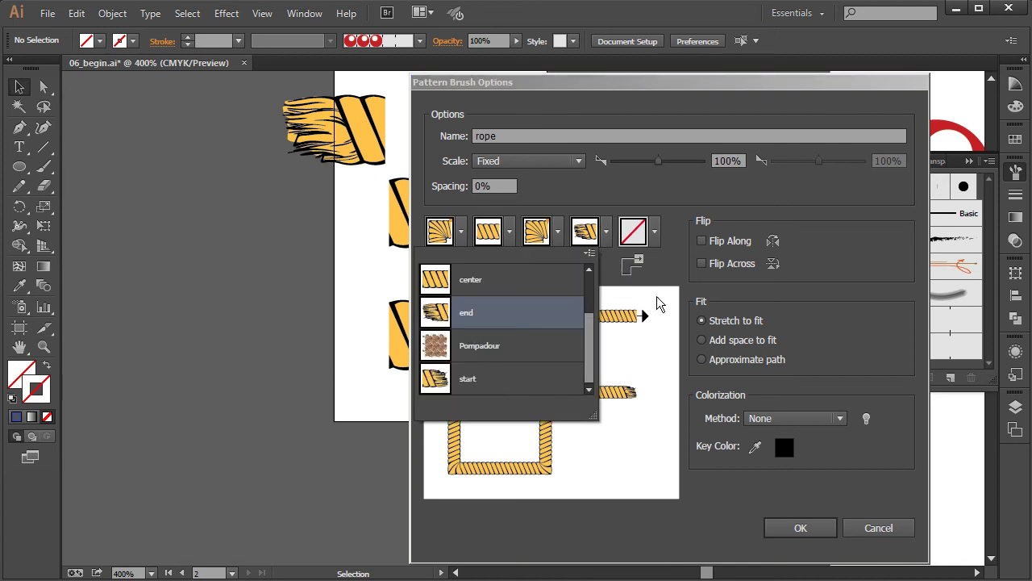
left_click(663, 268)
- Set a frayed pattern as the end tile and review the rope preview
left_click(656, 233)
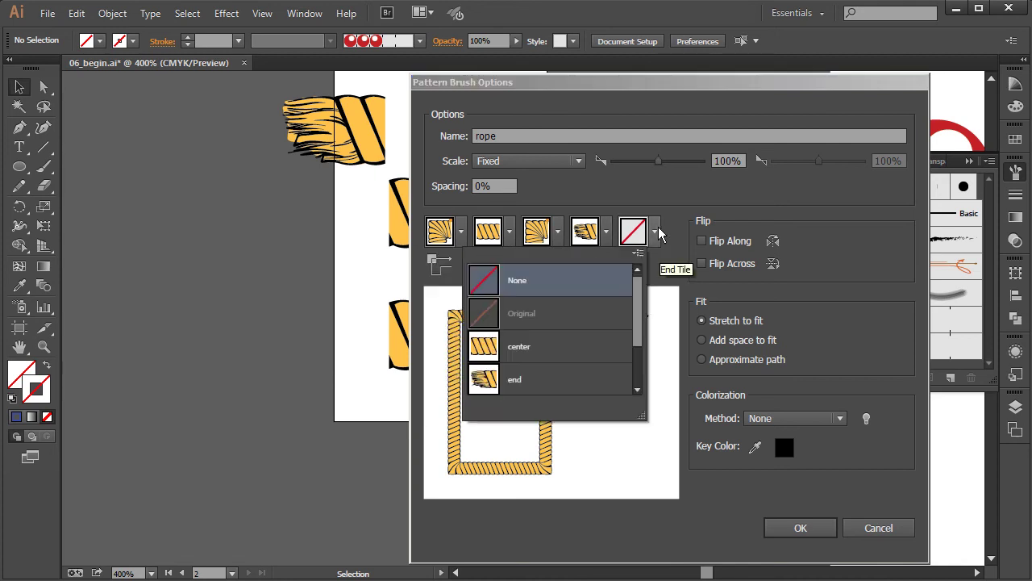
left_click(556, 382)
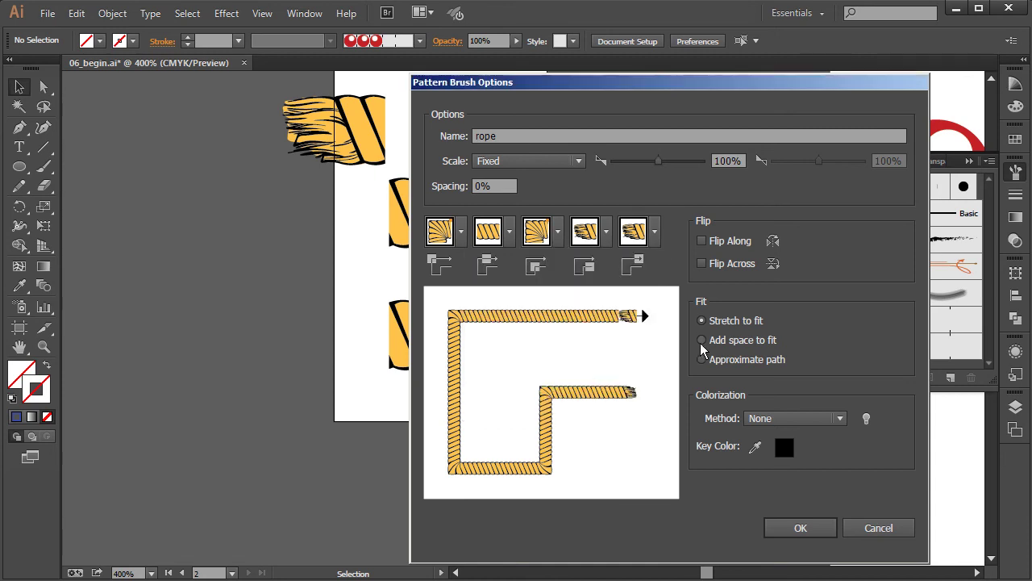
left_click(654, 233)
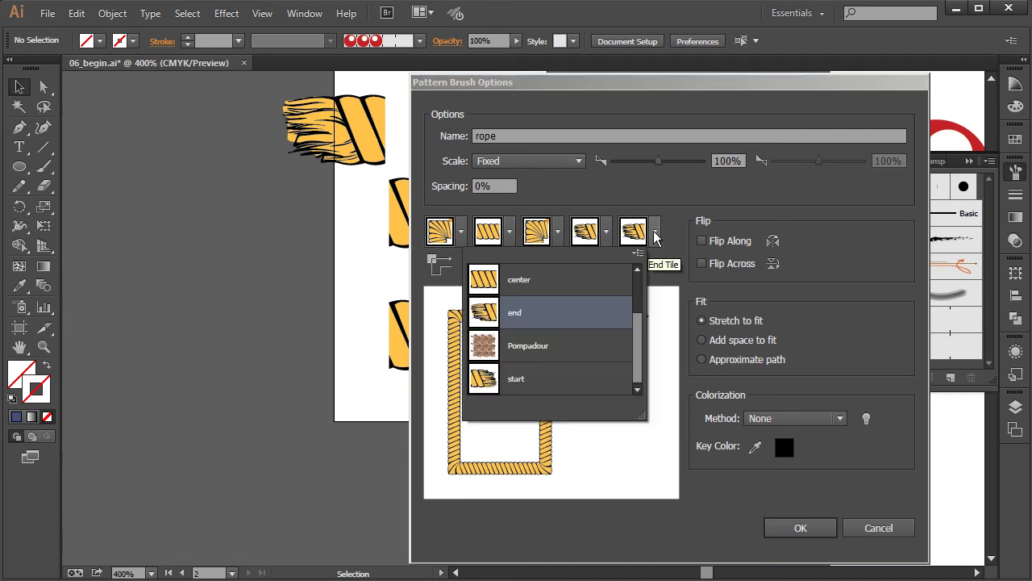
left_click(542, 381)
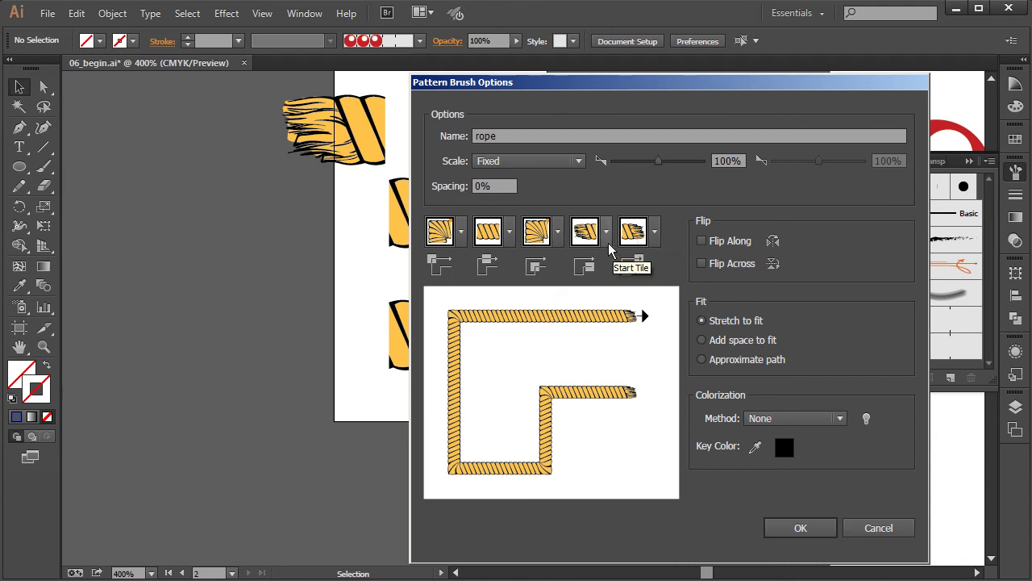
left_click(653, 233)
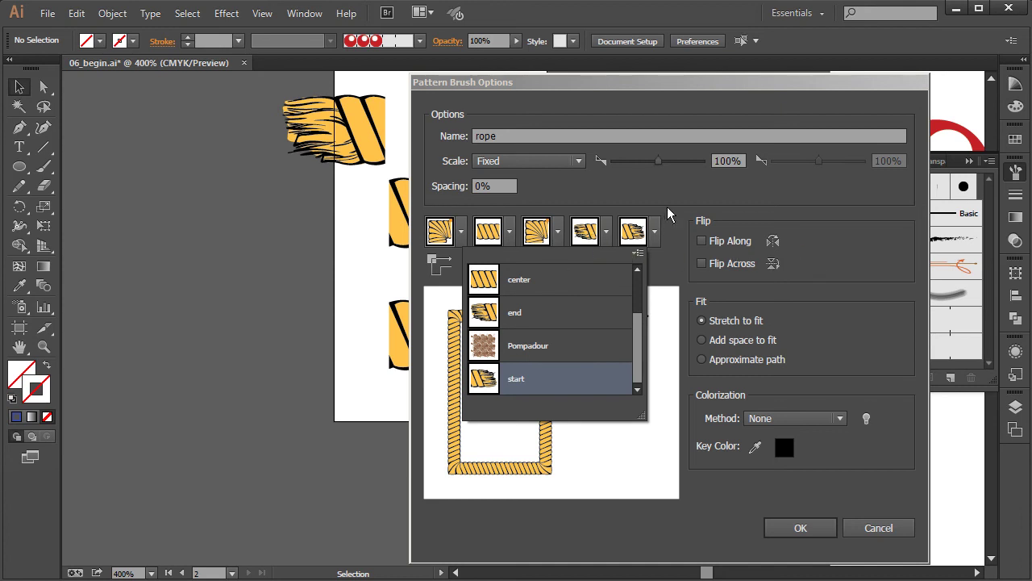
left_click(594, 231)
left_click(606, 233)
left_click(698, 245)
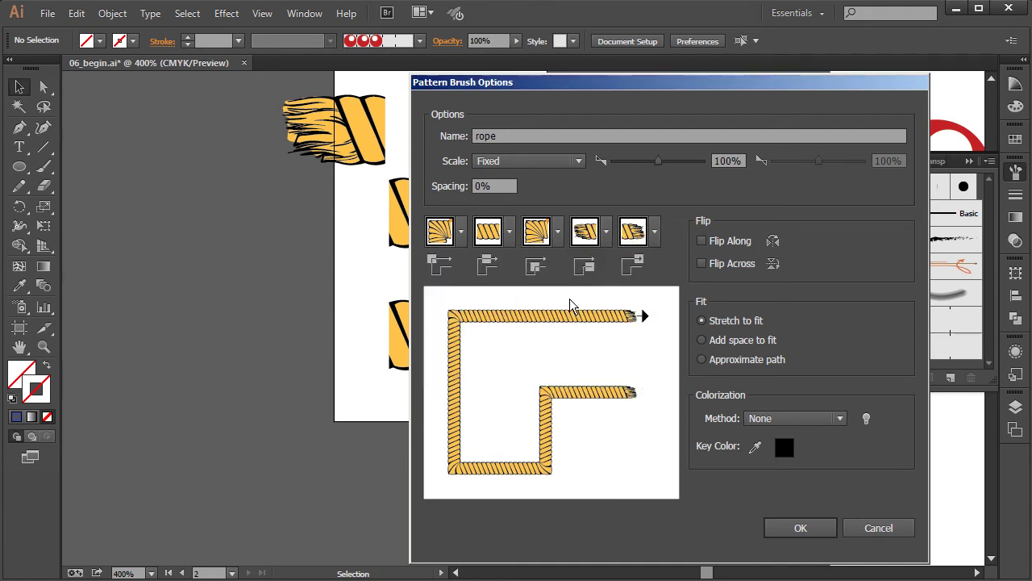
- Save the rope brush, zoom out to 200%, and paint a large S stroke with it
left_click(804, 531)
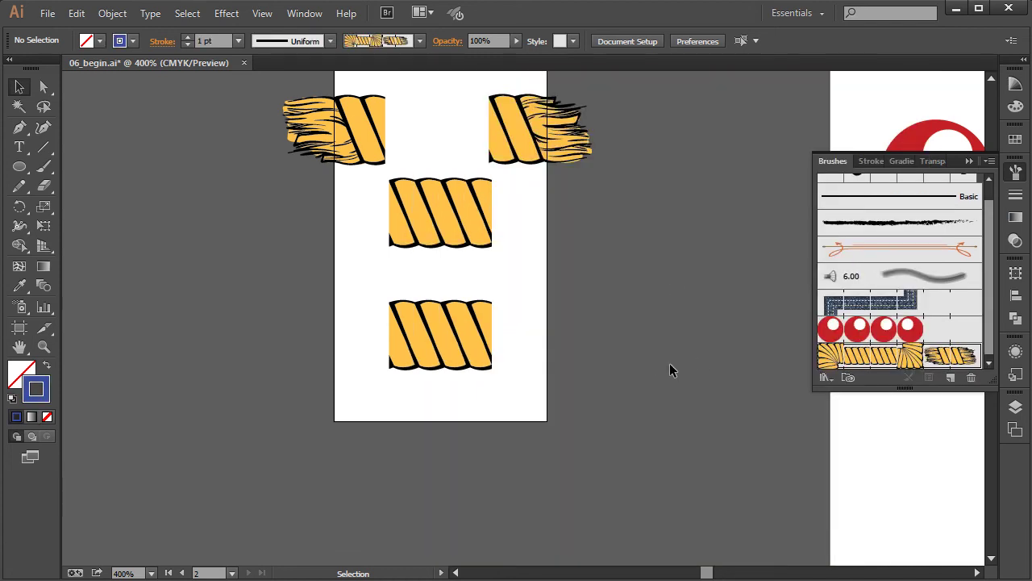
key("space")
left_click_drag(671, 369, 274, 357)
key("ctrl+minus")
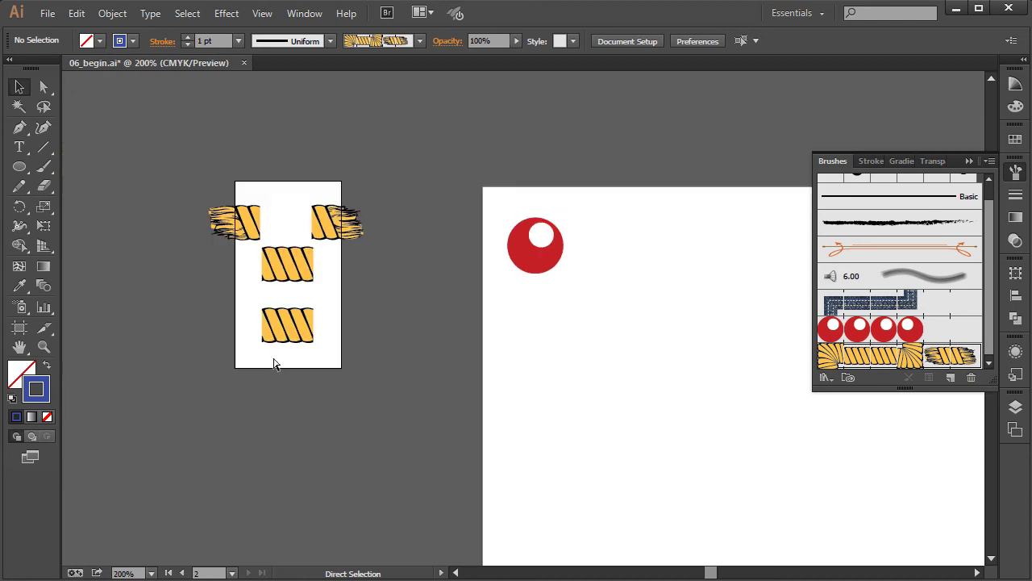
key("space")
mouse_move(709, 437)
left_mouse_down()
mouse_move(420, 323)
mouse_move(420, 347)
left_mouse_up()
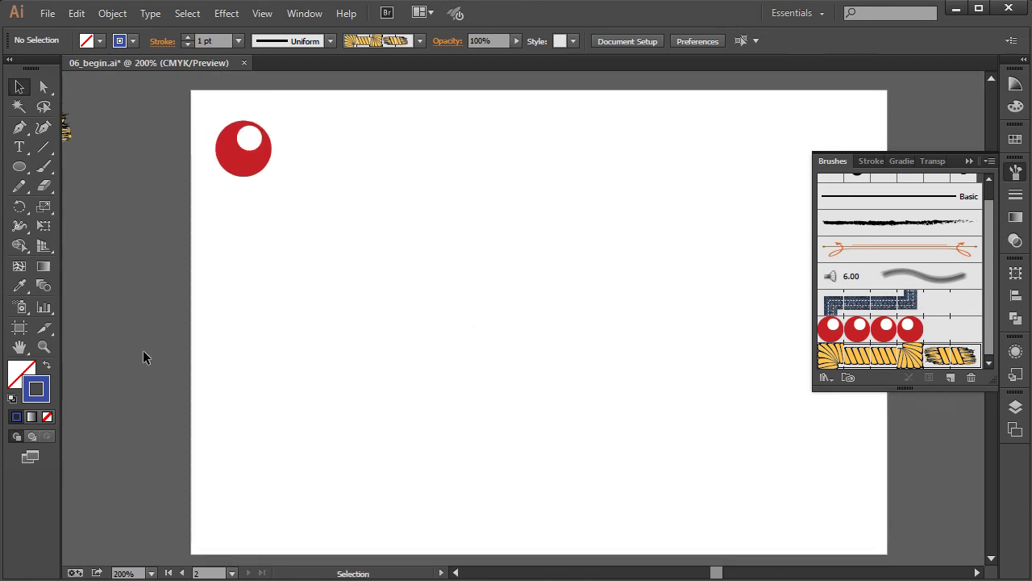
left_click(44, 166)
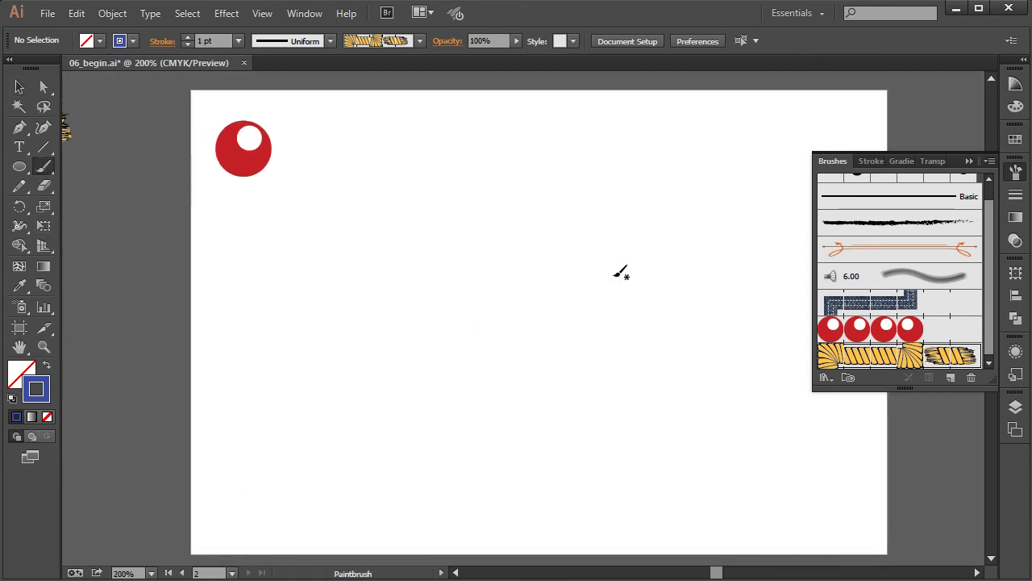
mouse_move(642, 274)
left_mouse_down()
mouse_move(622, 221)
mouse_move(454, 191)
mouse_move(570, 339)
mouse_move(341, 476)
left_mouse_up()
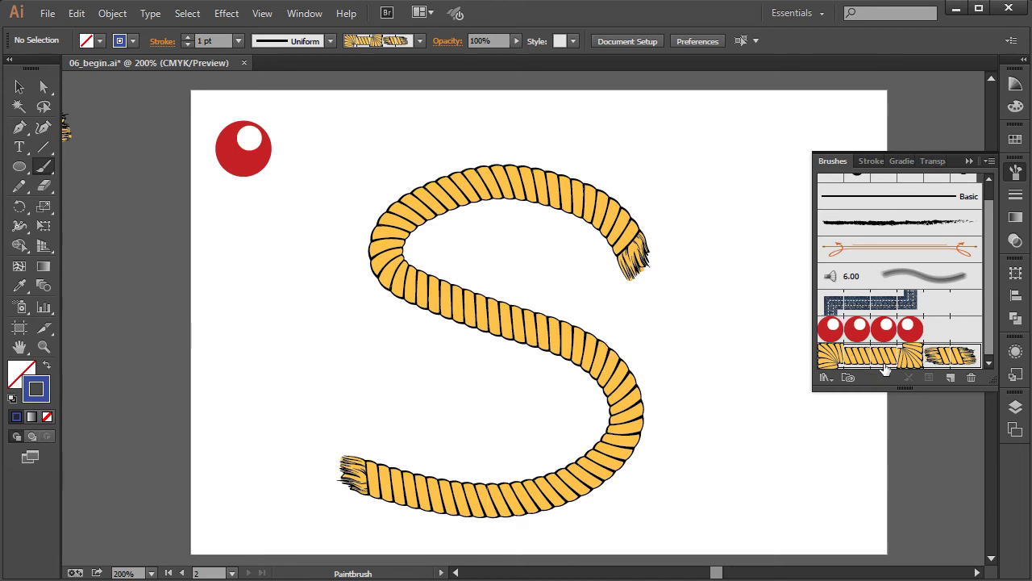
- Reduce the rope pattern brush's scale to 71% in its brush options
double_click(957, 352)
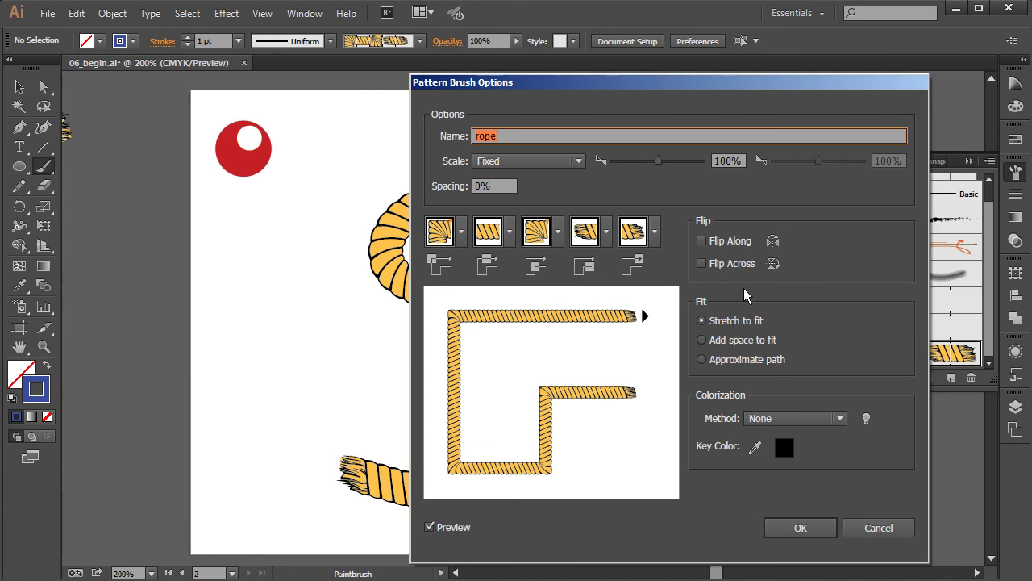
left_click_drag(579, 83, 693, 73)
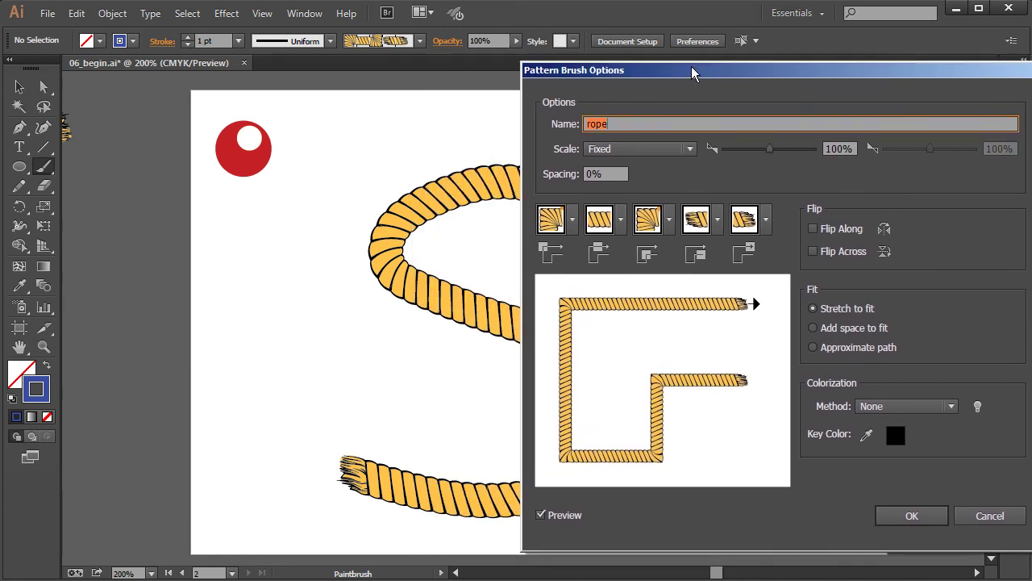
left_click_drag(772, 151, 759, 161)
mouse_move(620, 84)
left_mouse_down()
mouse_move(630, 81)
mouse_move(586, 74)
mouse_move(634, 74)
left_mouse_up()
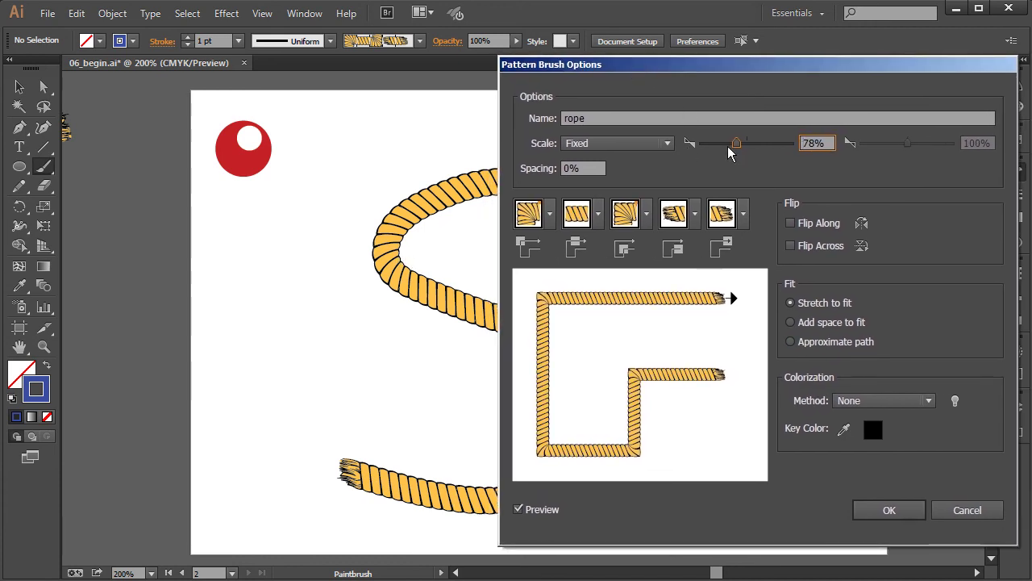
mouse_move(736, 145)
left_mouse_down()
mouse_move(726, 153)
mouse_move(721, 145)
mouse_move(735, 150)
left_mouse_up()
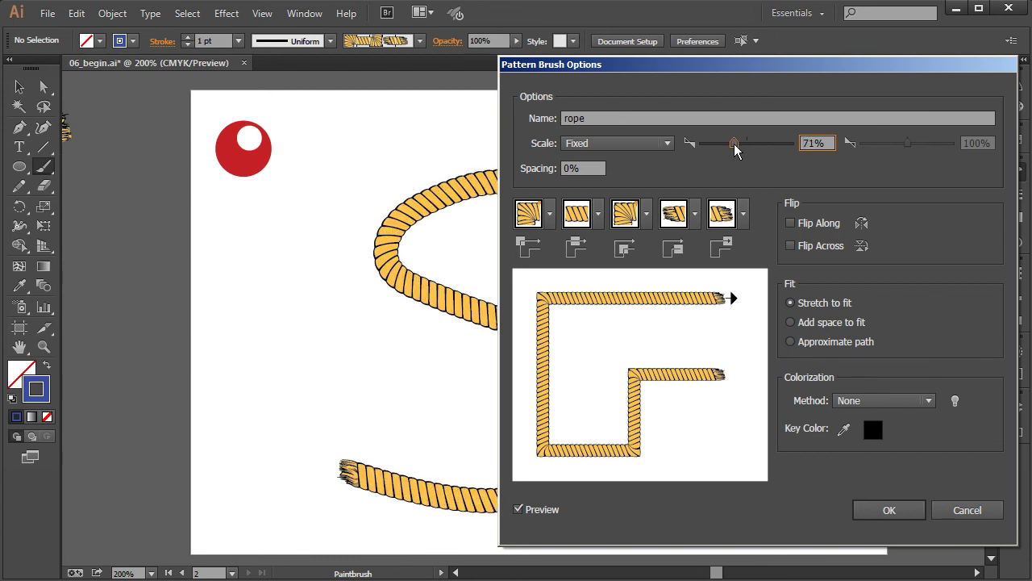
- After trying Tints and Hue Shift, set colorization to Tints and Shades and apply to the S stroke
left_click(853, 401)
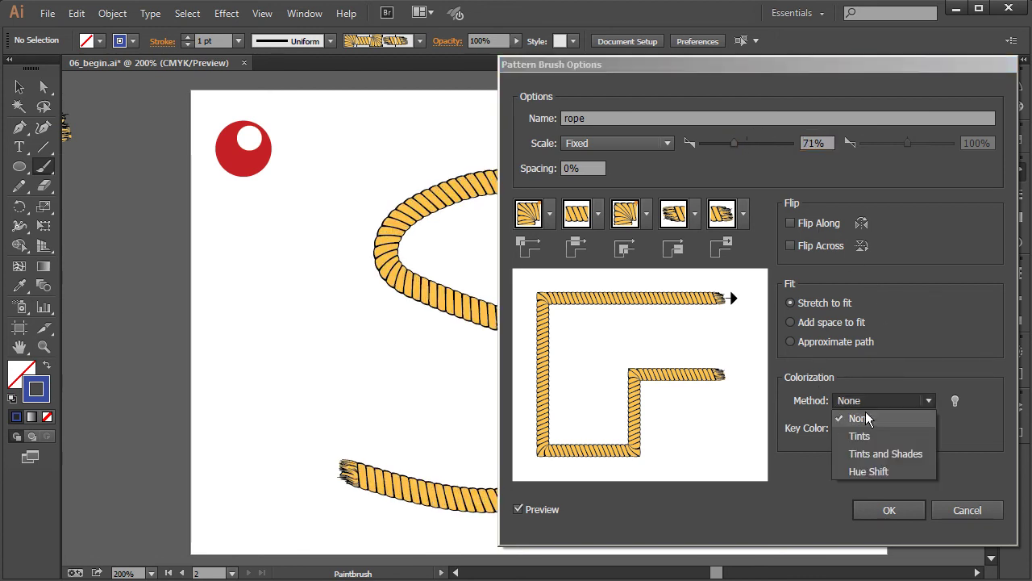
left_click(874, 435)
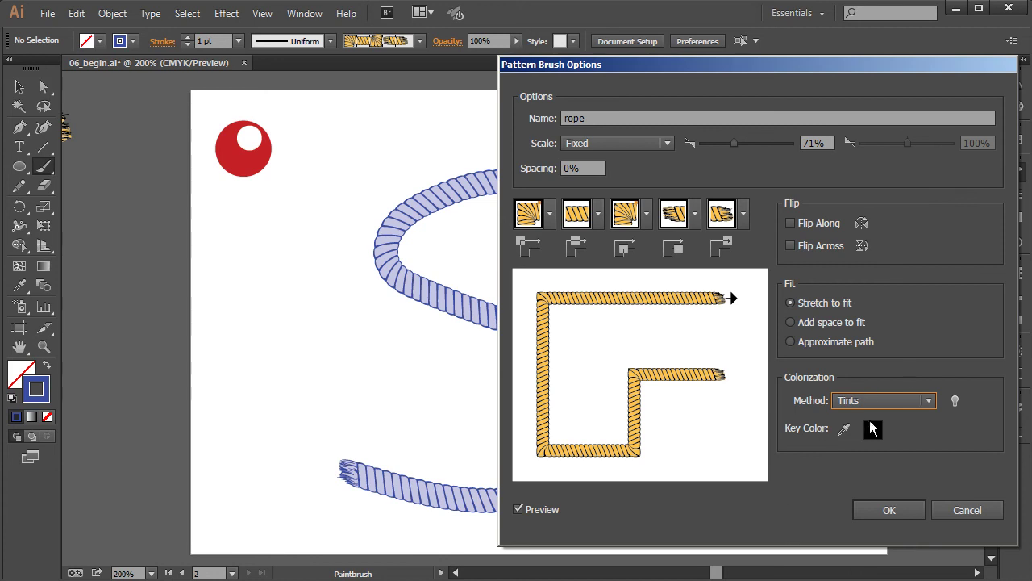
left_click(872, 399)
left_click(871, 453)
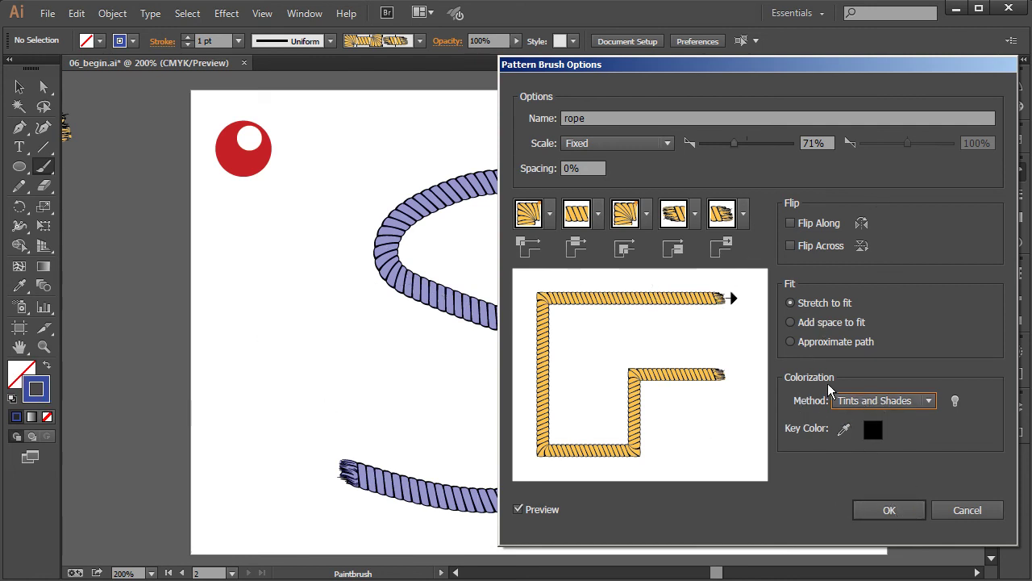
left_click(895, 400)
left_click(885, 436)
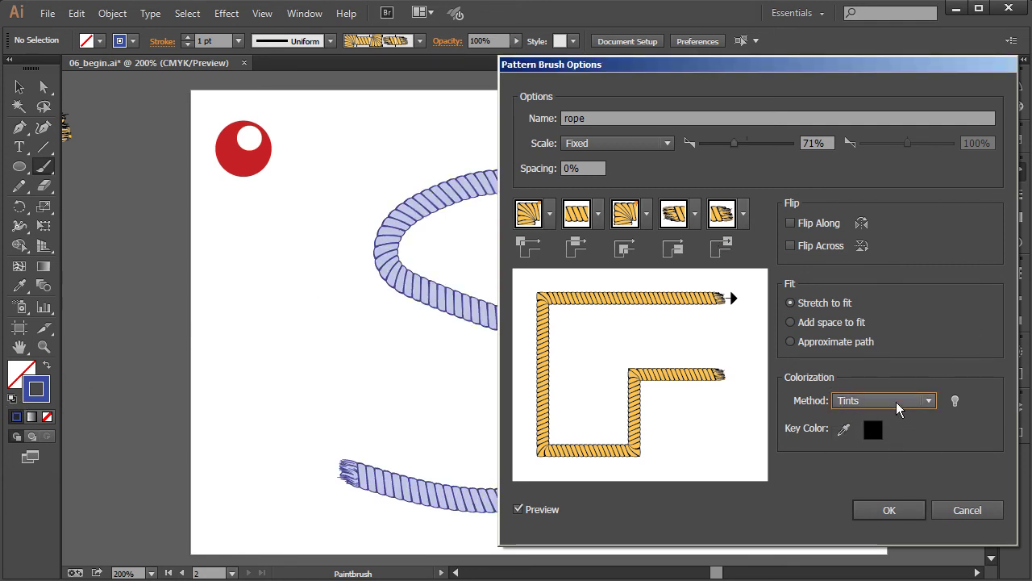
left_click(928, 401)
left_click(878, 472)
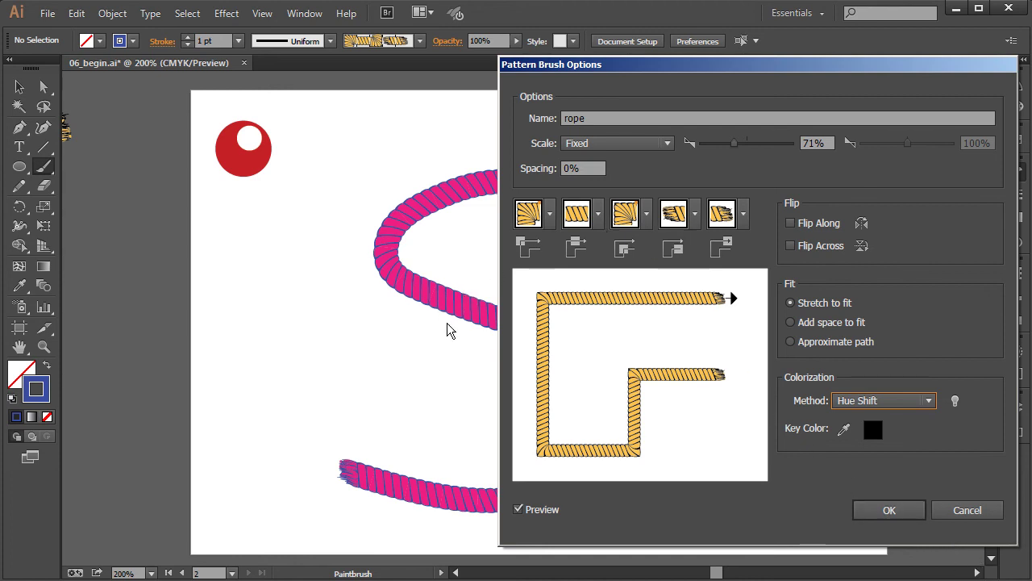
left_click(911, 400)
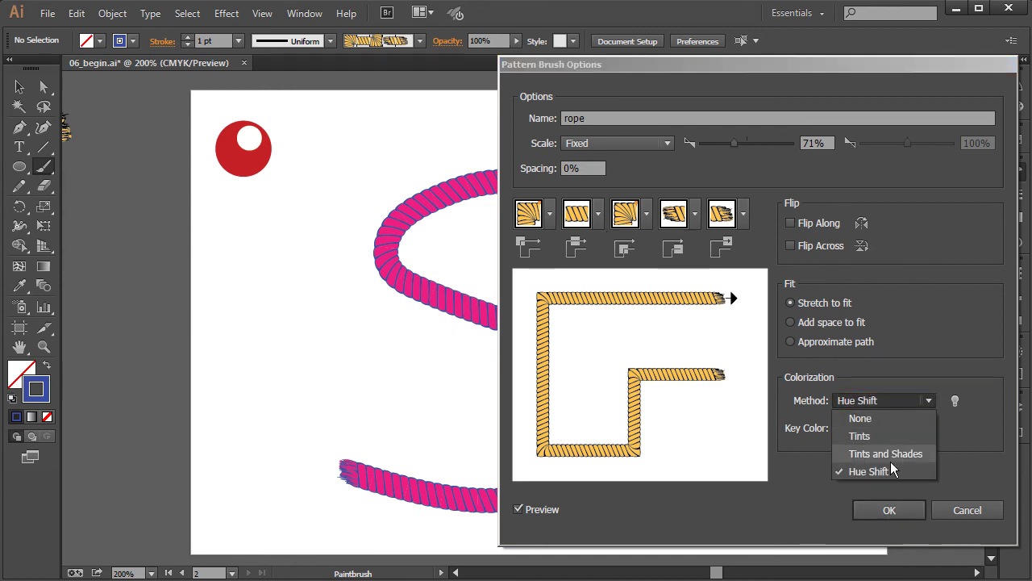
left_click(884, 453)
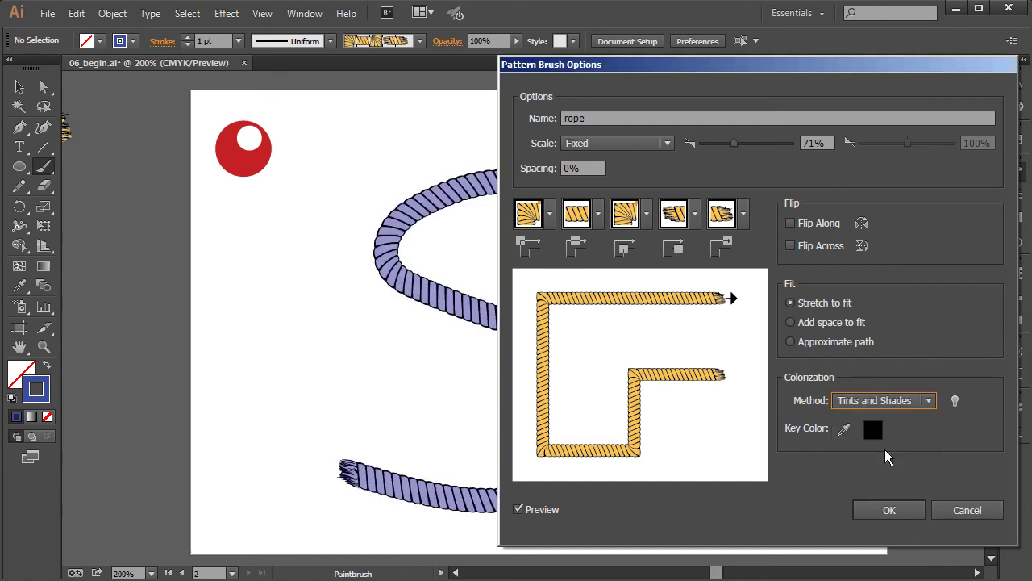
left_click(894, 510)
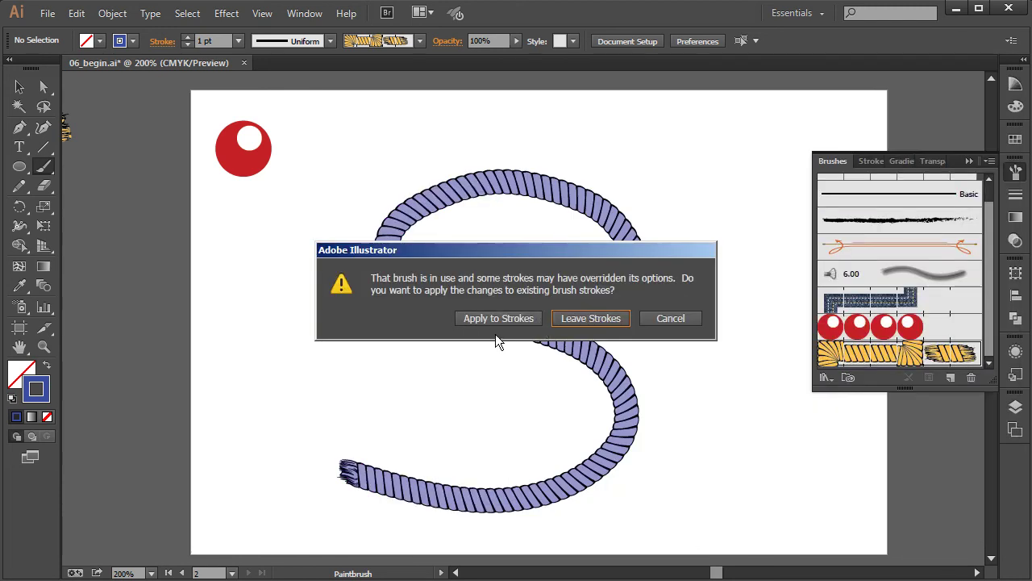
left_click(516, 318)
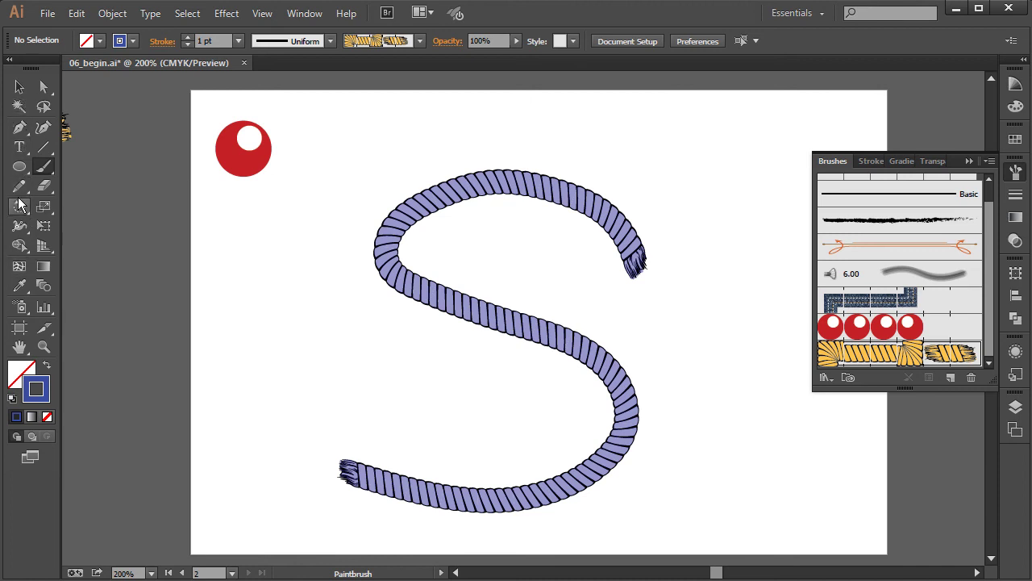
- Draw a tall rectangle right of the S curve and stroke it with the rope brush
left_click(20, 168)
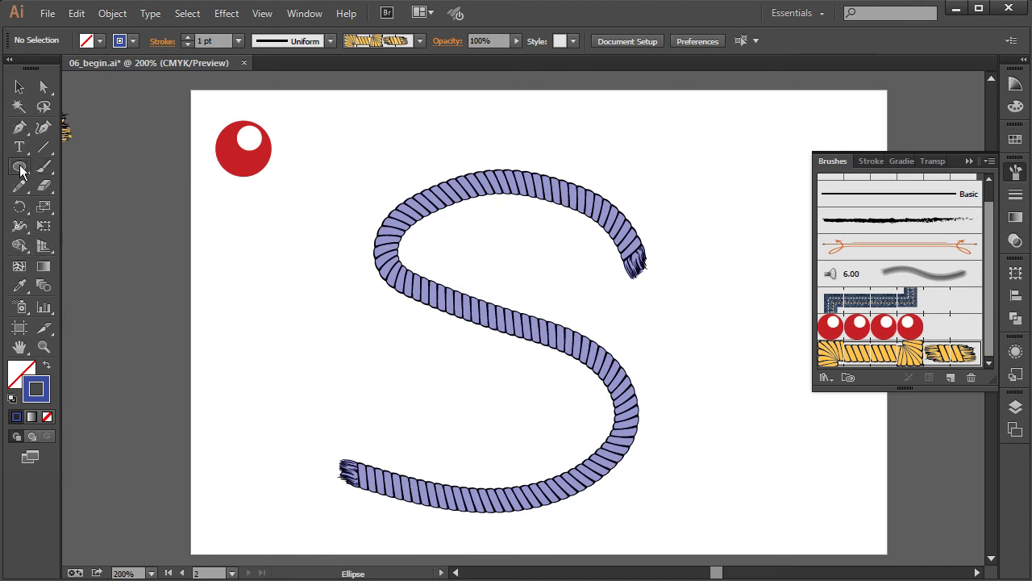
left_click_drag(20, 168, 80, 167)
mouse_move(628, 115)
left_mouse_down()
mouse_move(751, 263)
mouse_move(812, 410)
left_mouse_up()
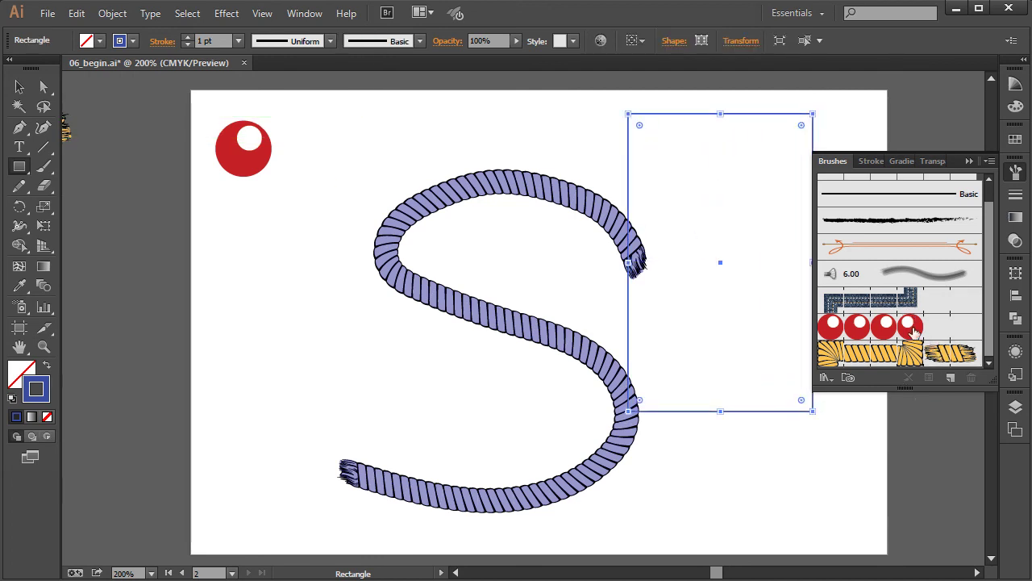
left_click(950, 352)
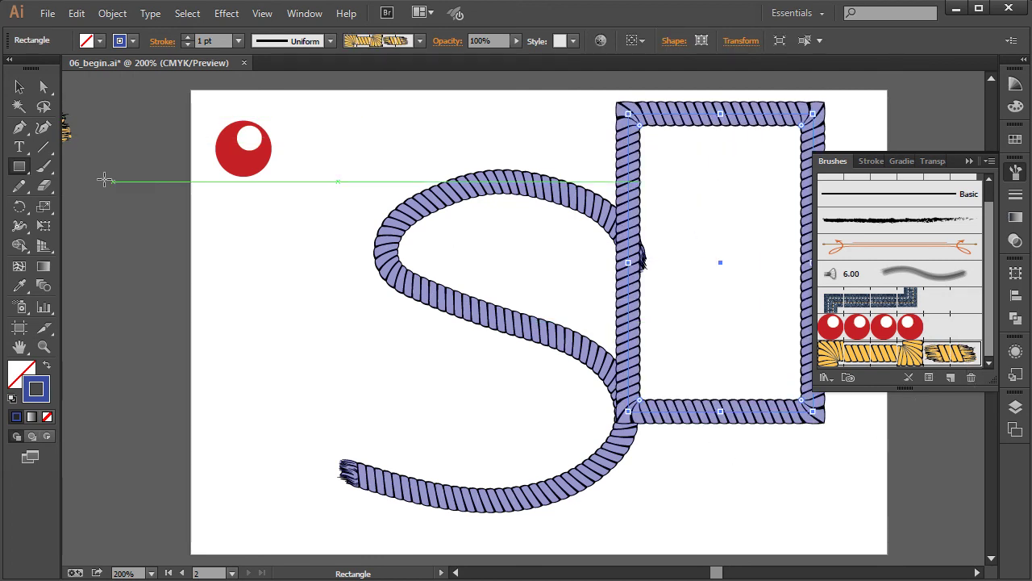
- Arrange the rope S and rope rectangle side by side, then collapse the Brushes panel
key("v")
left_click_drag(379, 196, 291, 204)
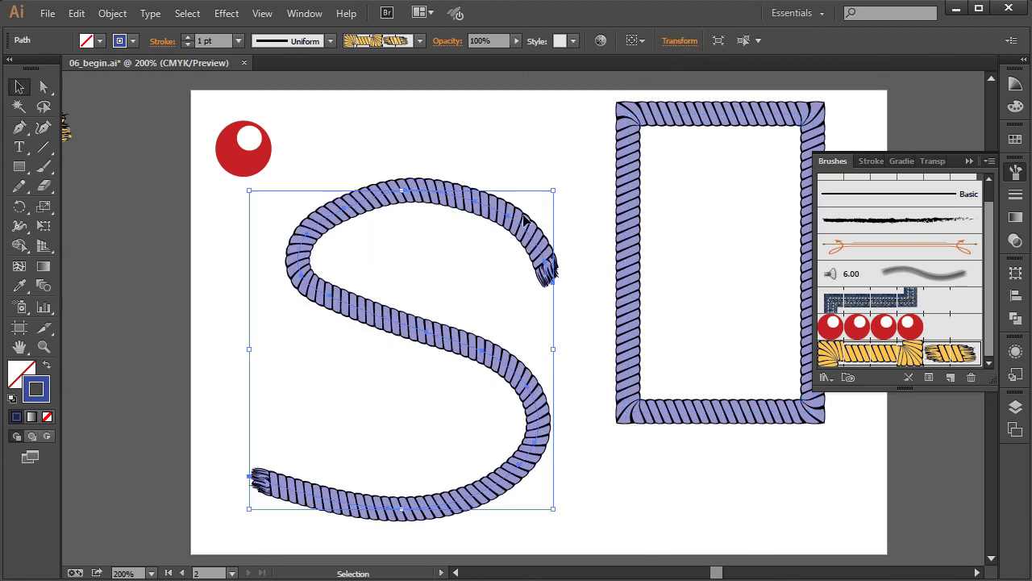
left_click_drag(738, 119, 710, 155)
left_click(970, 148)
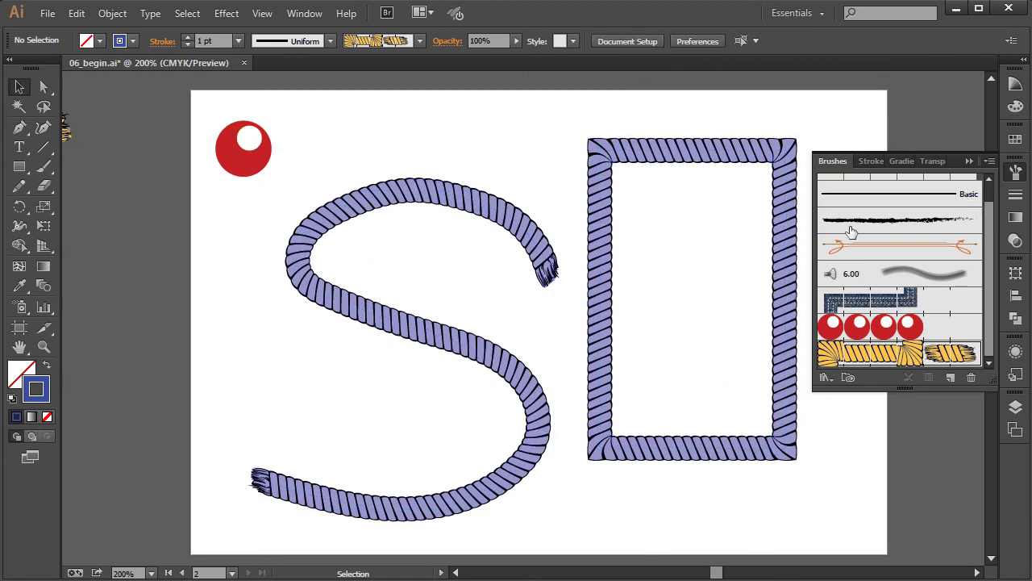
left_click(967, 161)
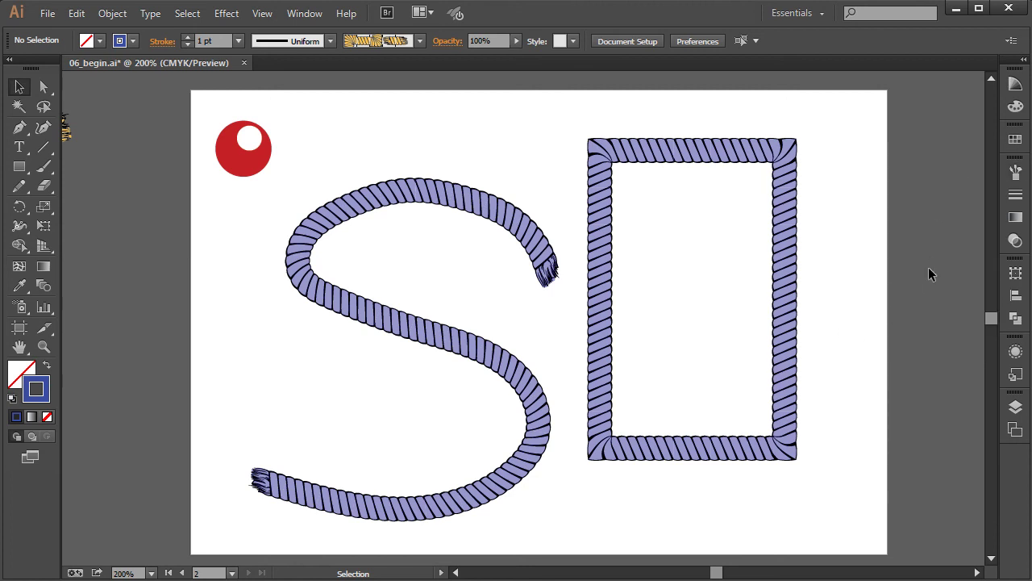